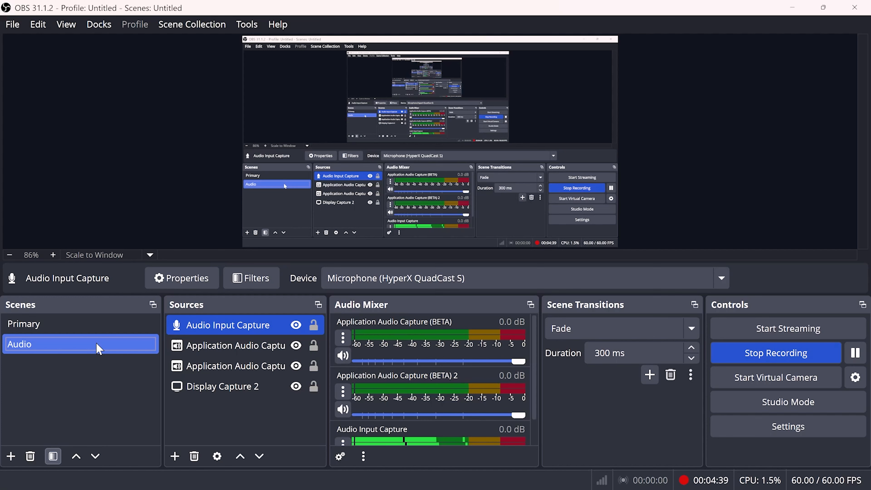
Add the existing Audio scene as a visible scene source in the Primary scene
left_click(110, 328)
left_click(174, 454)
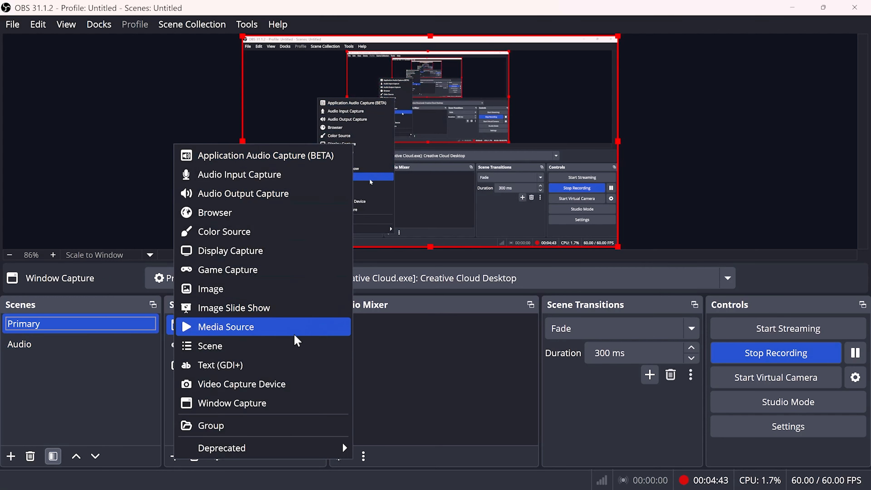
left_click(268, 346)
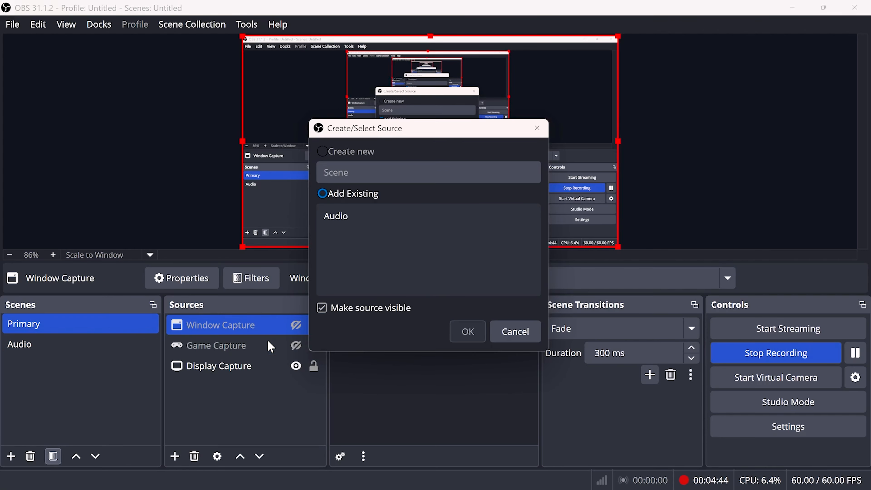
left_click(370, 215)
left_click(467, 332)
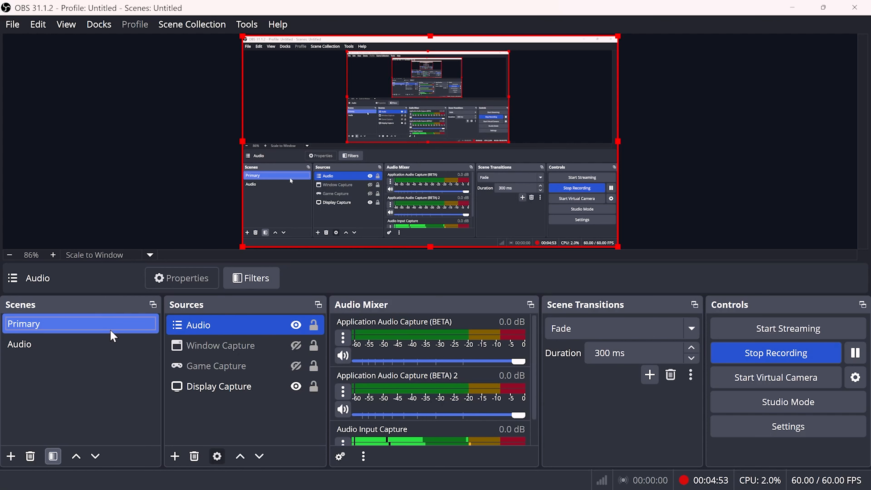
Compare the sources of the Audio and Primary scenes, finishing on the Audio scene
left_click(119, 346)
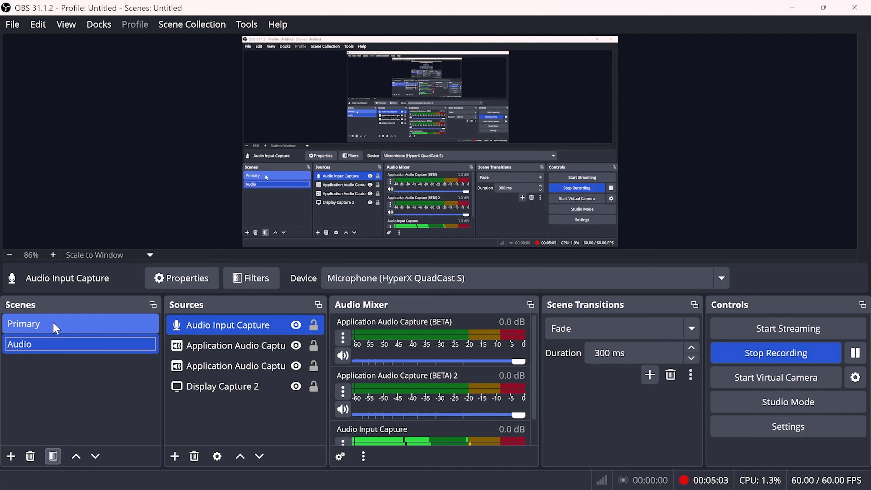
left_click(57, 328)
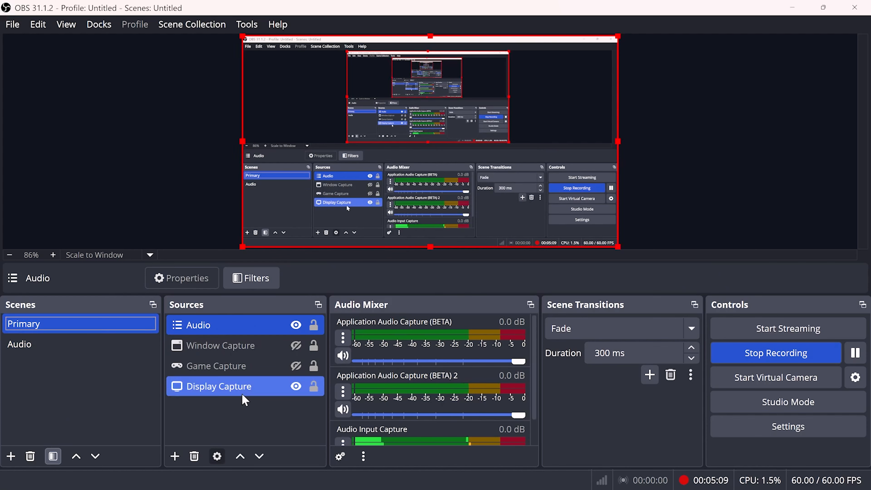
left_click(75, 355)
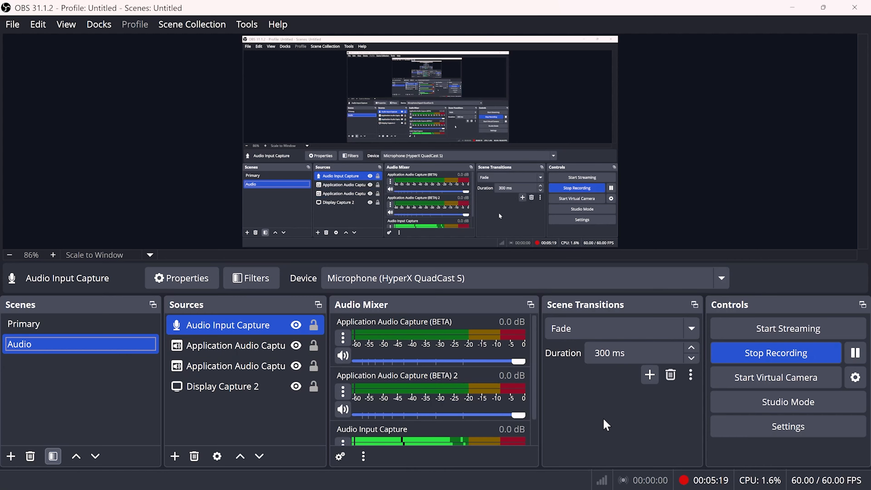
Open the settings and review the output options for streaming and recording
left_click(715, 430)
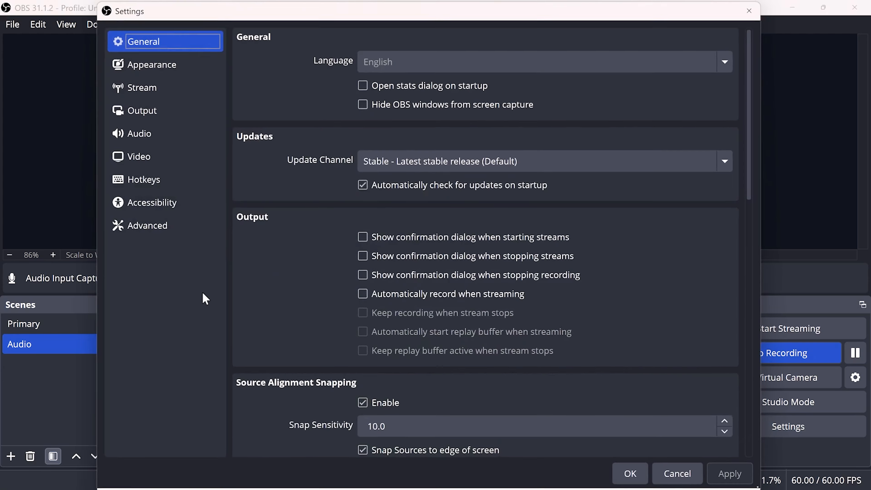
left_click(158, 112)
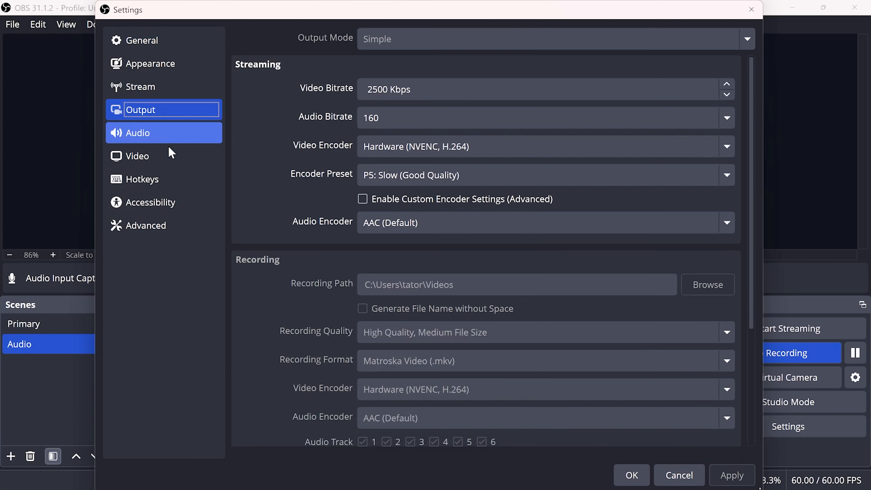
scroll(277, 267, "down", 3)
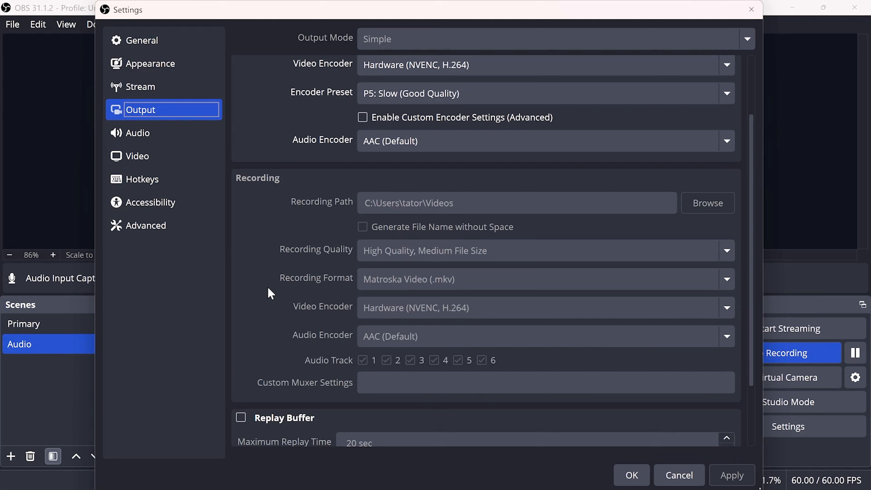
scroll(357, 271, "up", 3)
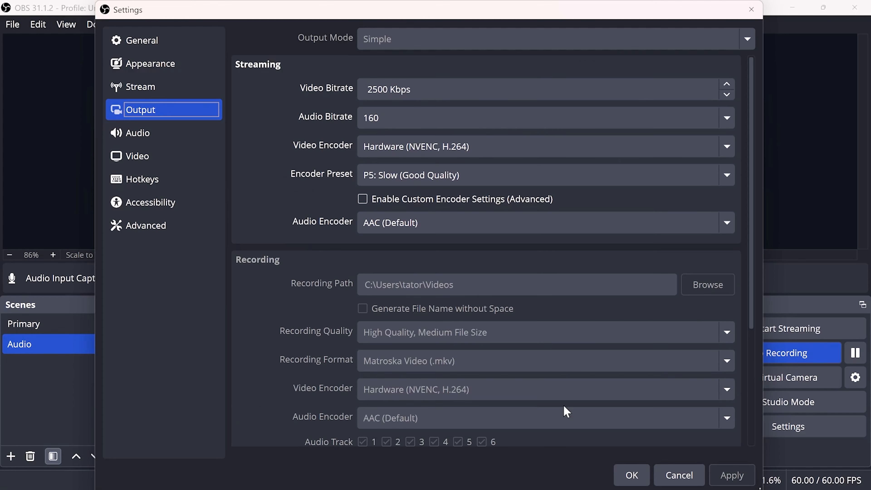
scroll(517, 383, "down", 3)
scroll(395, 352, "up", 3)
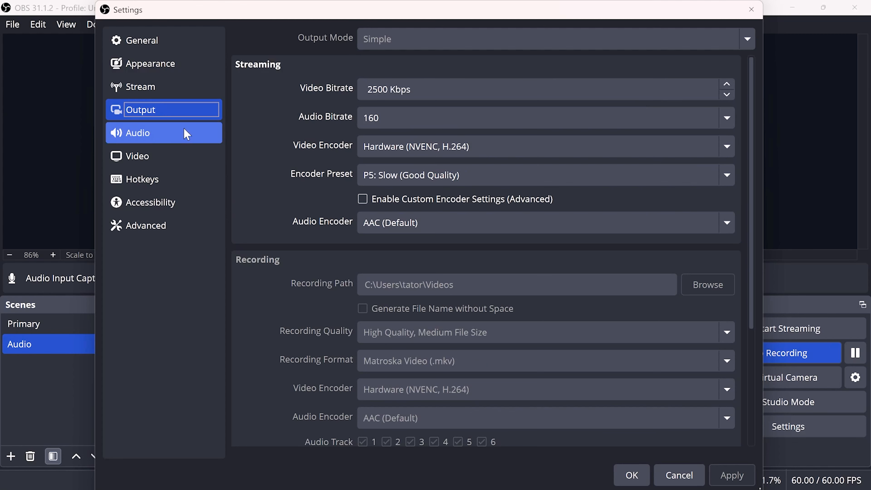
Examine the full list of available streaming services in the stream settings, keeping Twitch as the service
left_click(161, 87)
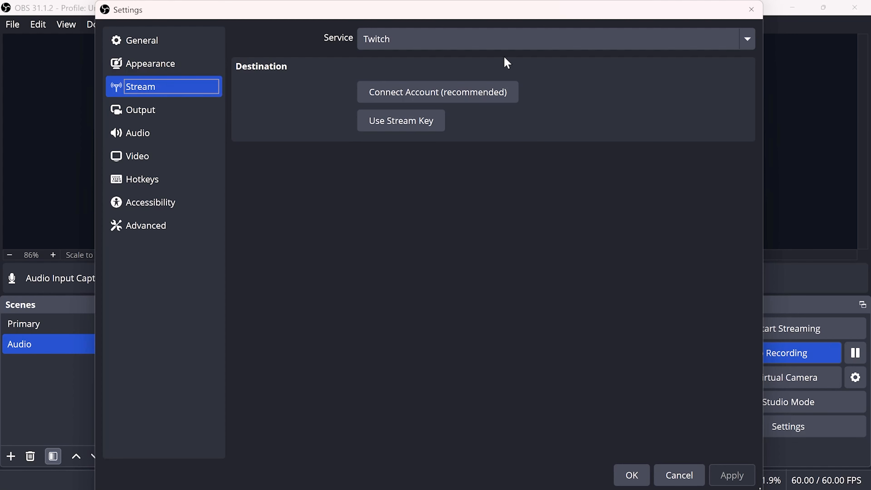
left_click(504, 43)
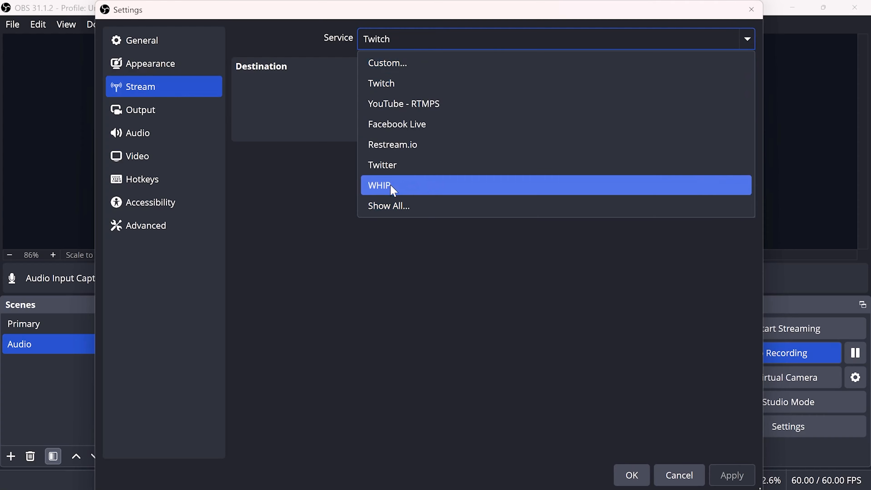
left_click(395, 206)
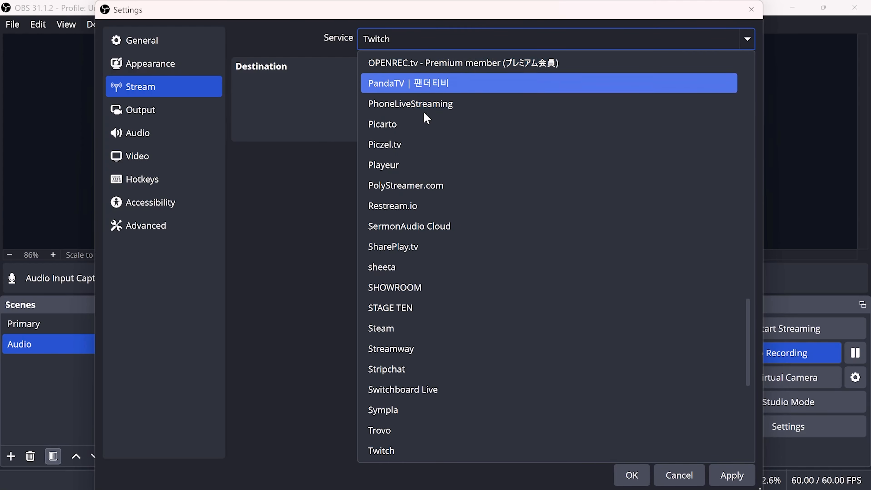
scroll(435, 240, "down", 1)
scroll(443, 274, "down", 3)
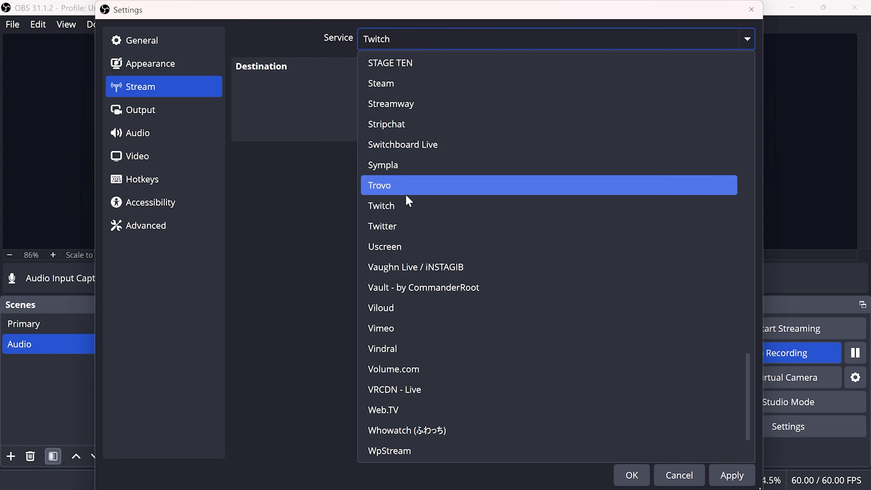
scroll(402, 189, "up", 4)
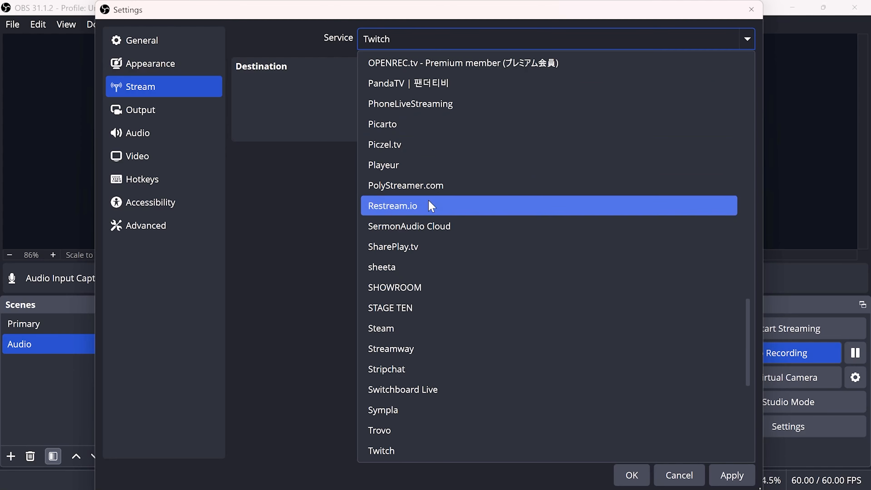
scroll(429, 201, "up", 2)
scroll(431, 206, "up", 16)
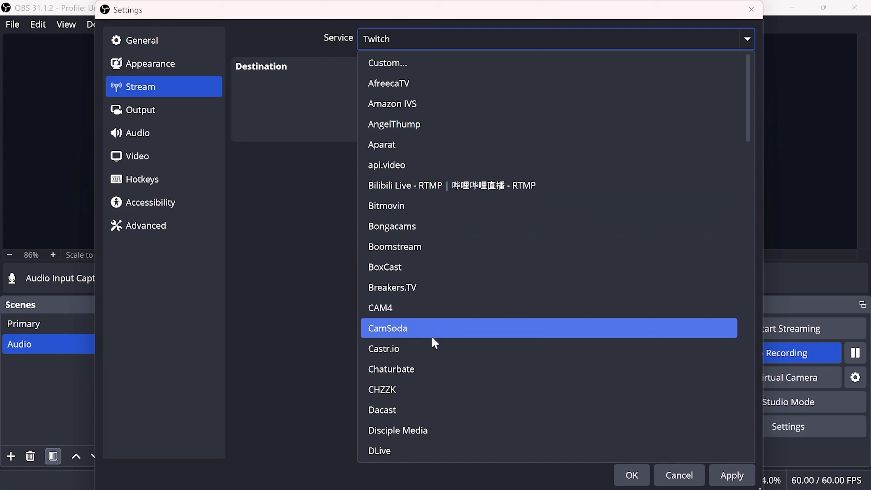
scroll(435, 343, "down", 7)
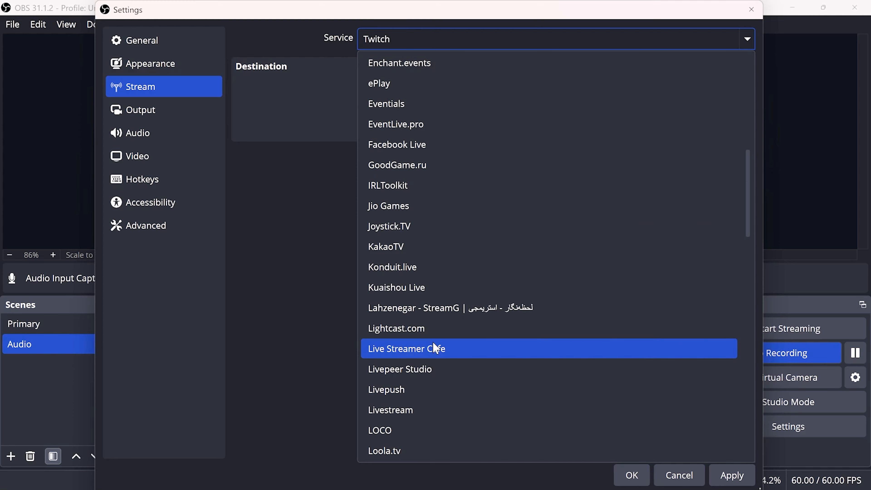
scroll(435, 347, "down", 9)
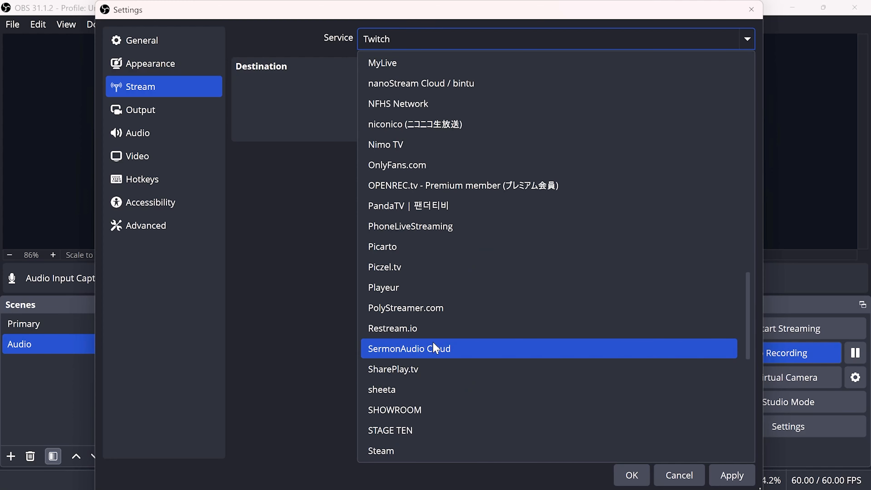
scroll(435, 348, "down", 2)
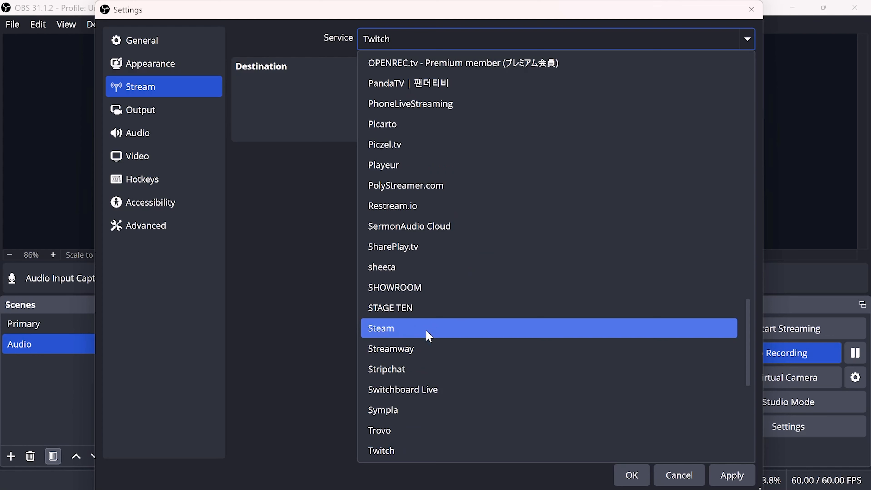
scroll(429, 371, "down", 2)
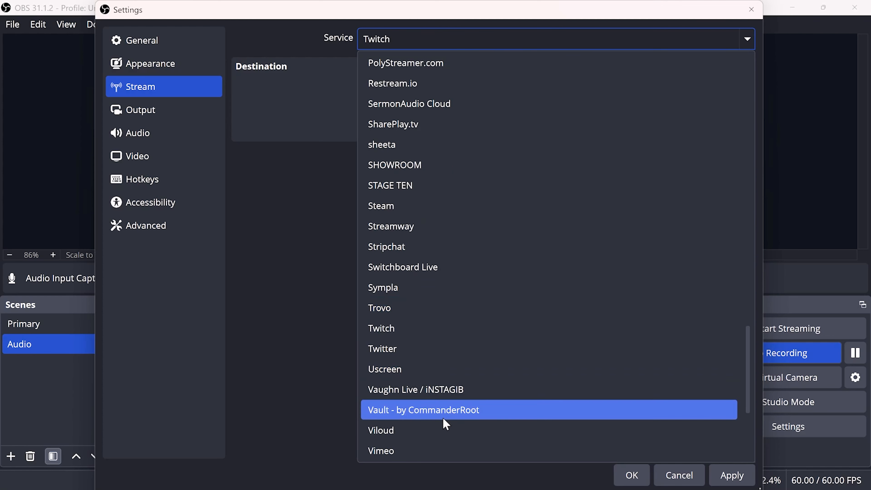
scroll(442, 416, "down", 2)
scroll(439, 430, "up", 1)
scroll(438, 425, "up", 1)
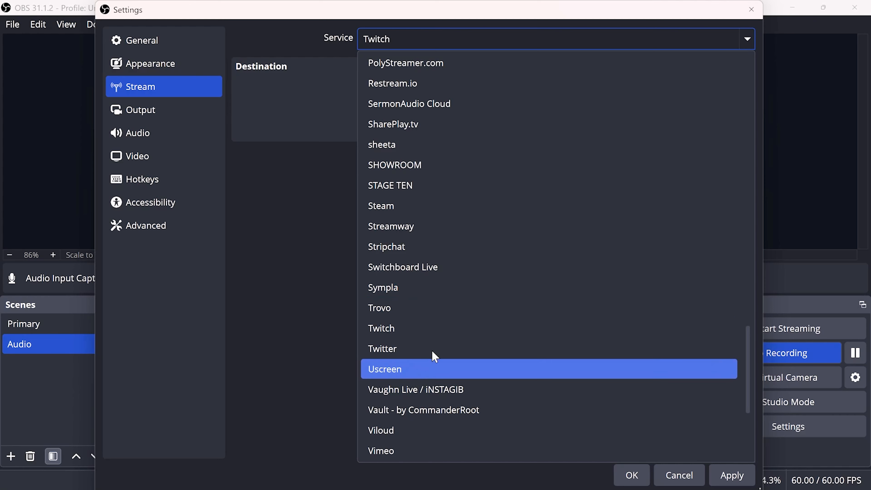
scroll(400, 388, "down", 2)
scroll(402, 391, "down", 2)
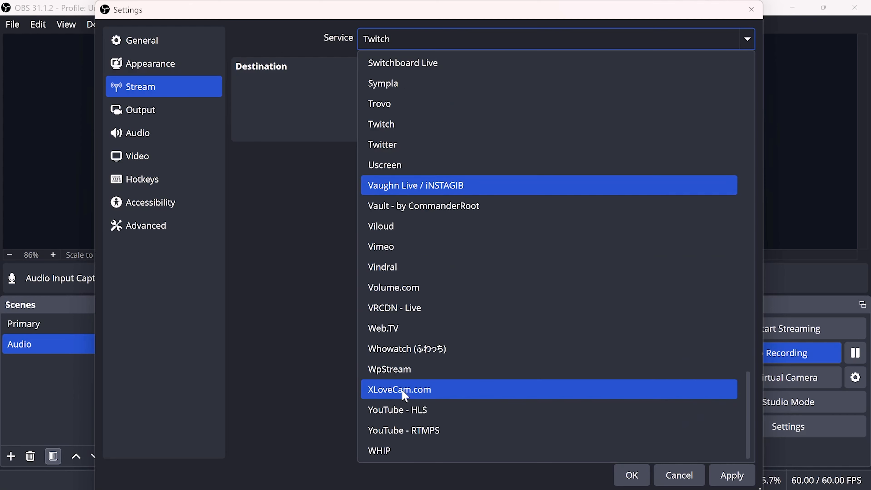
scroll(476, 439, "up", 15)
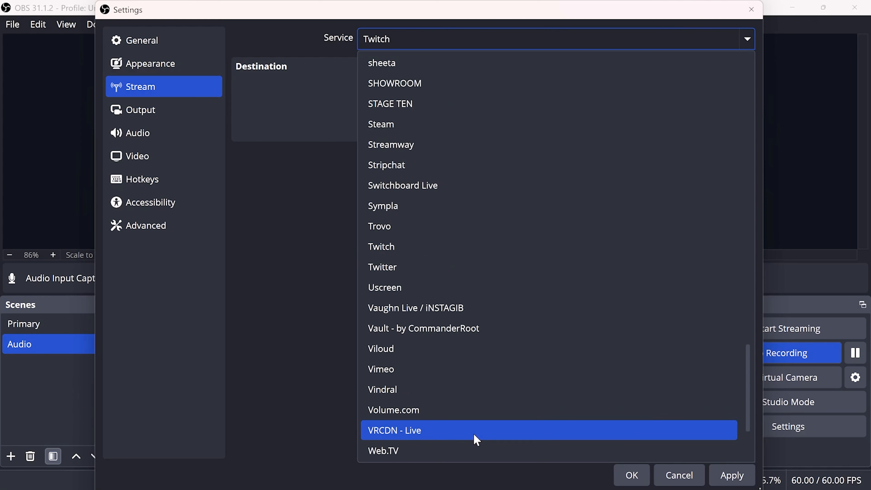
scroll(377, 402, "up", 1)
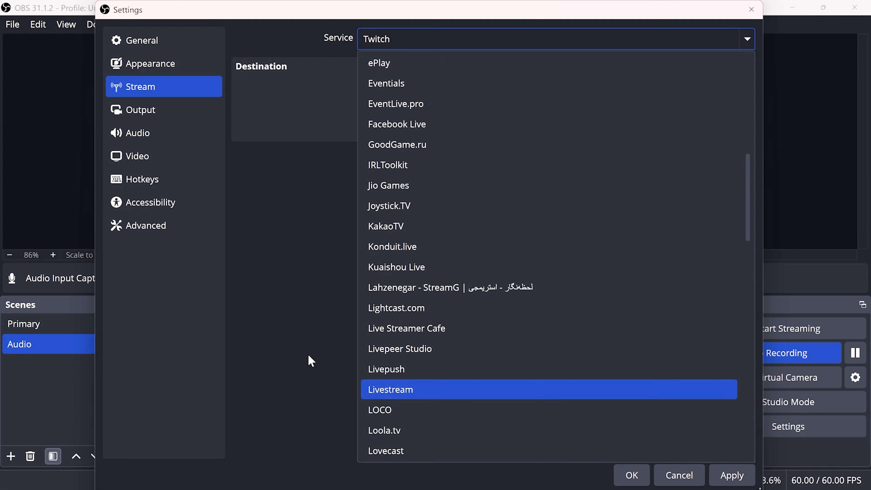
scroll(446, 363, "up", 7)
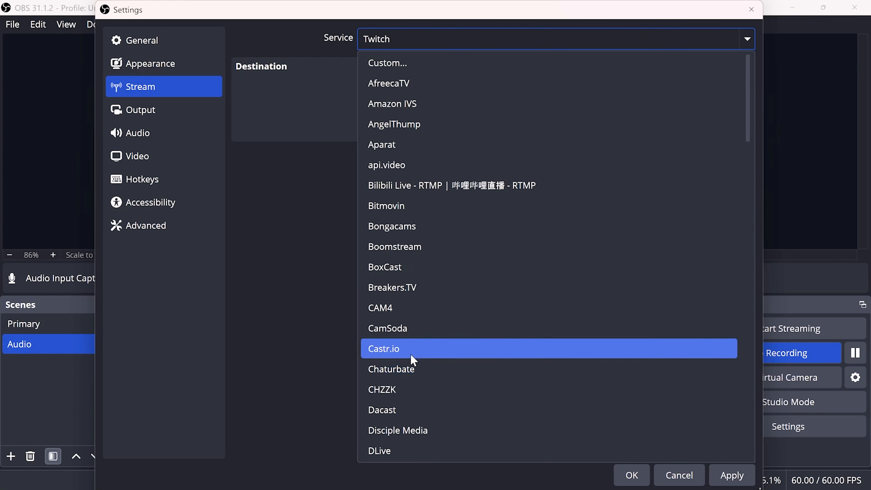
left_click(291, 342)
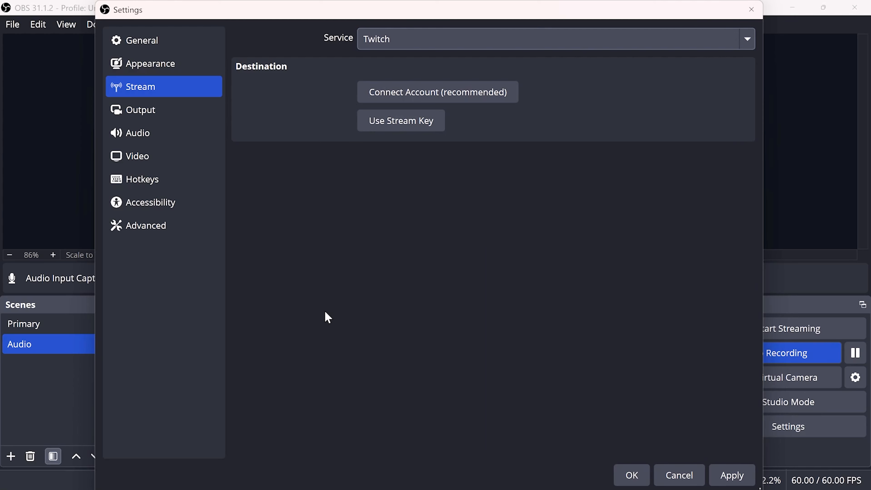
Review the output, stream and audio settings, and close the settings window with OK
left_click(150, 115)
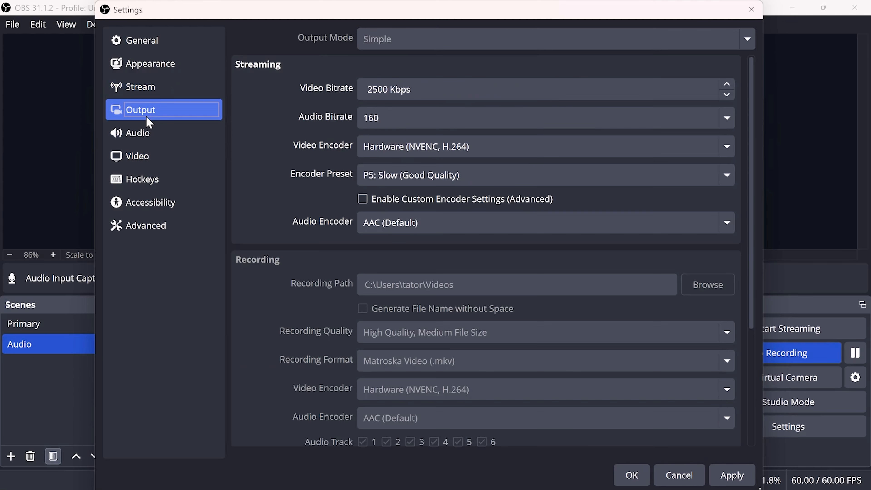
left_click(152, 94)
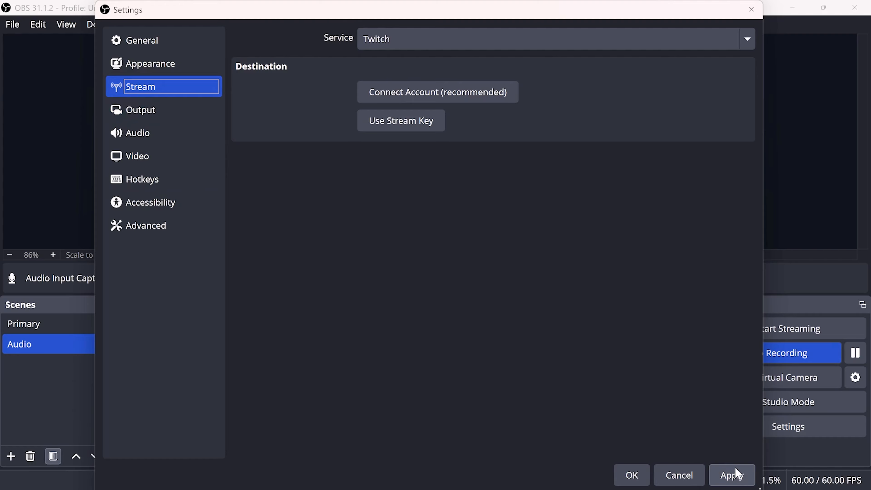
left_click(144, 113)
left_click(137, 133)
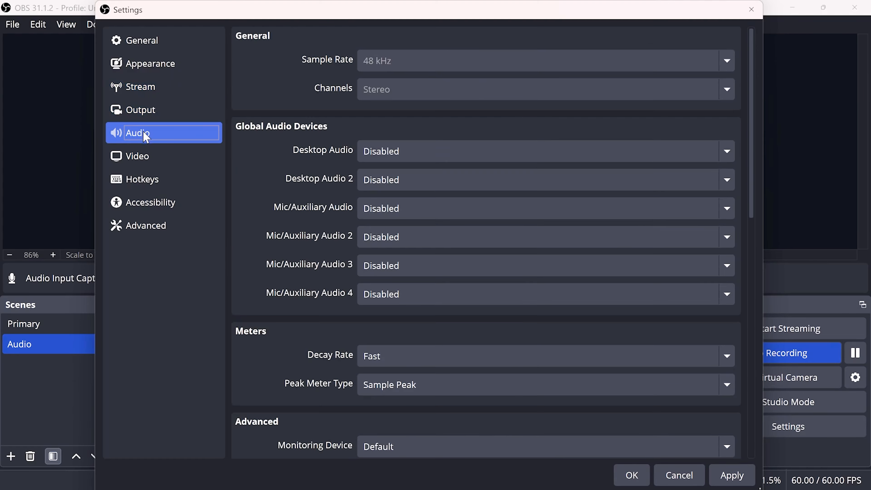
left_click(633, 478)
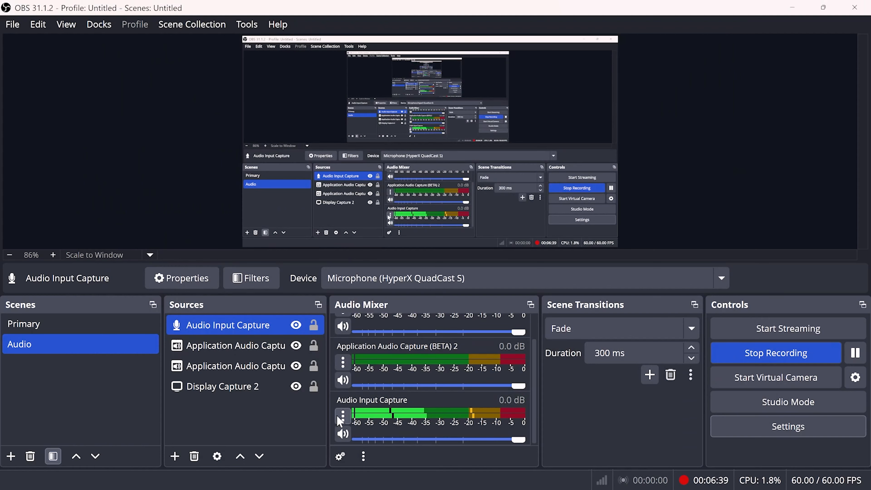
Add a Noise Gate filter with its default name to the Audio Input Capture source
left_click(342, 416)
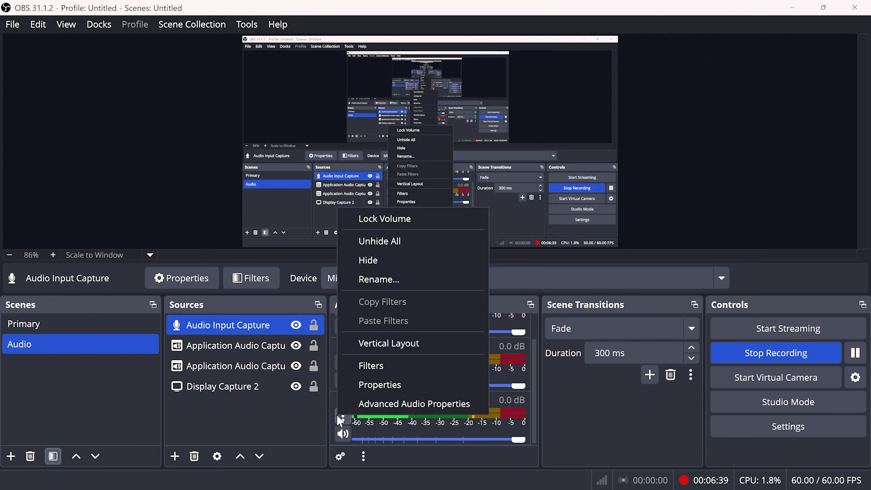
left_click(368, 373)
left_click(152, 476)
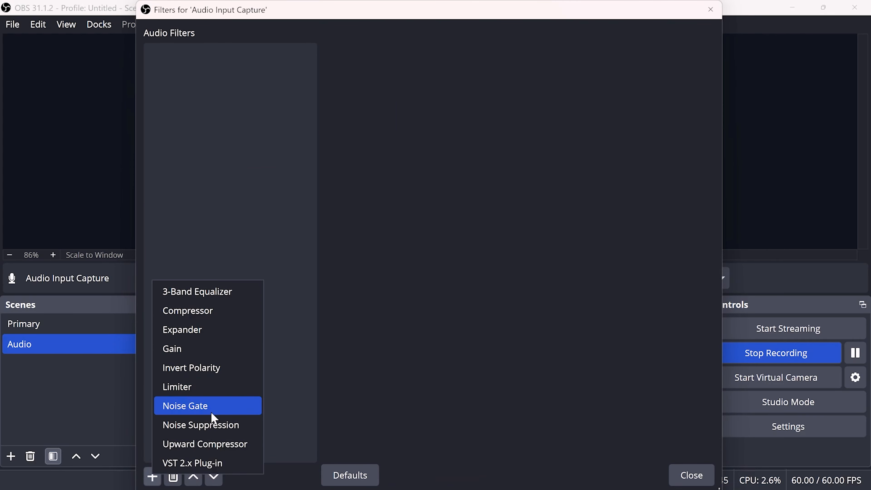
left_click(215, 407)
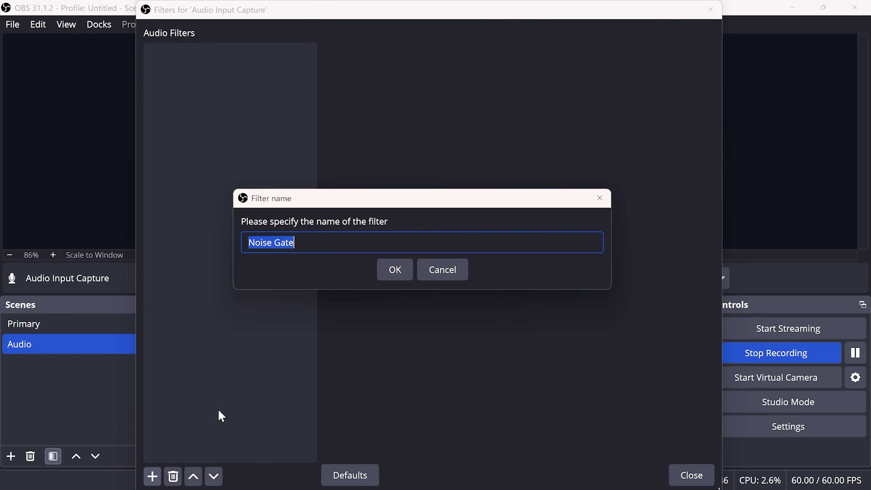
left_click(401, 278)
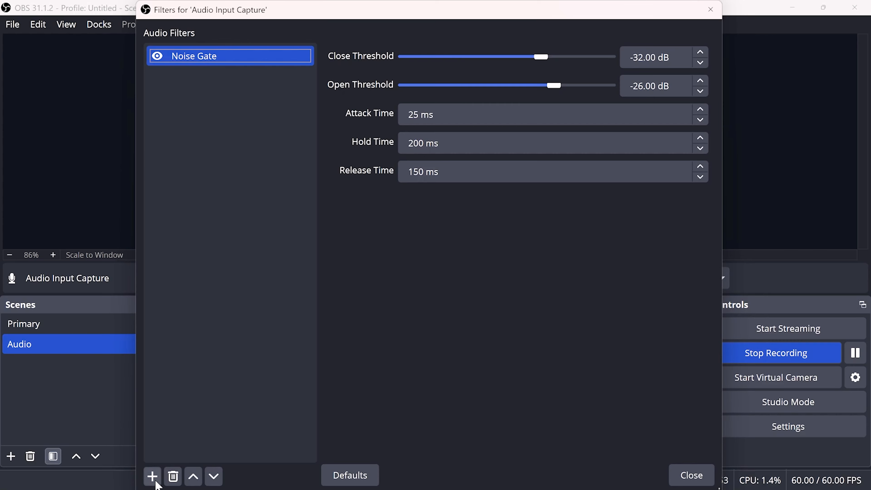
Add a Noise Suppression filter with its default name to the Audio Input Capture source and close the filters window
left_click(152, 476)
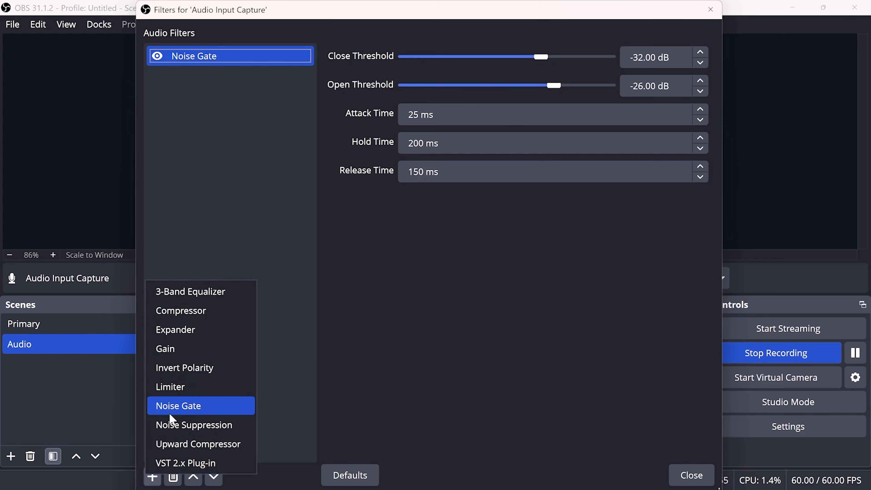
left_click(193, 426)
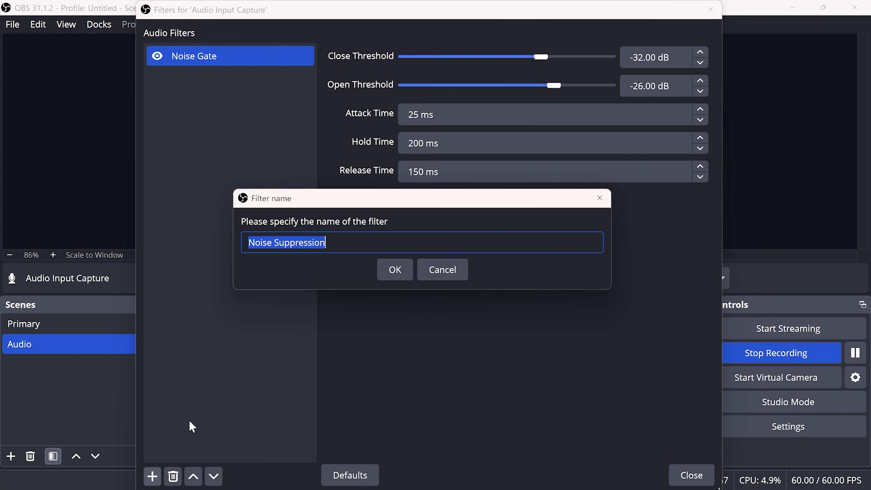
left_click(400, 278)
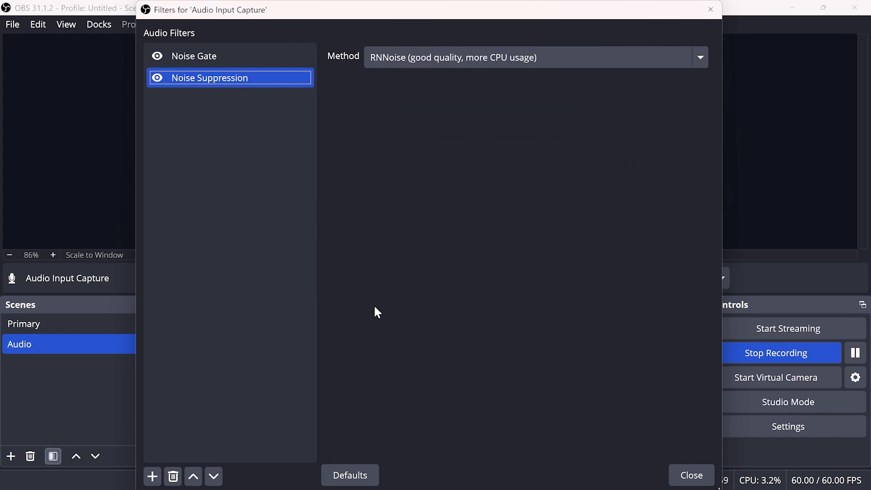
left_click(270, 61)
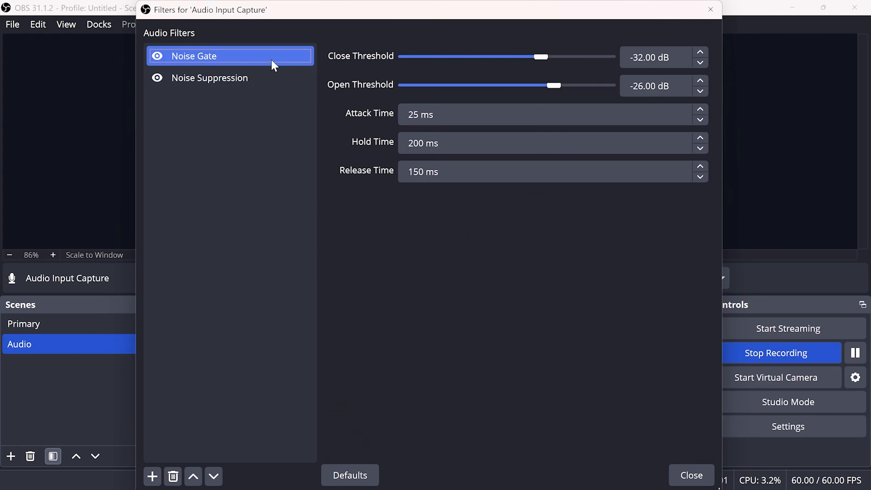
left_click(686, 474)
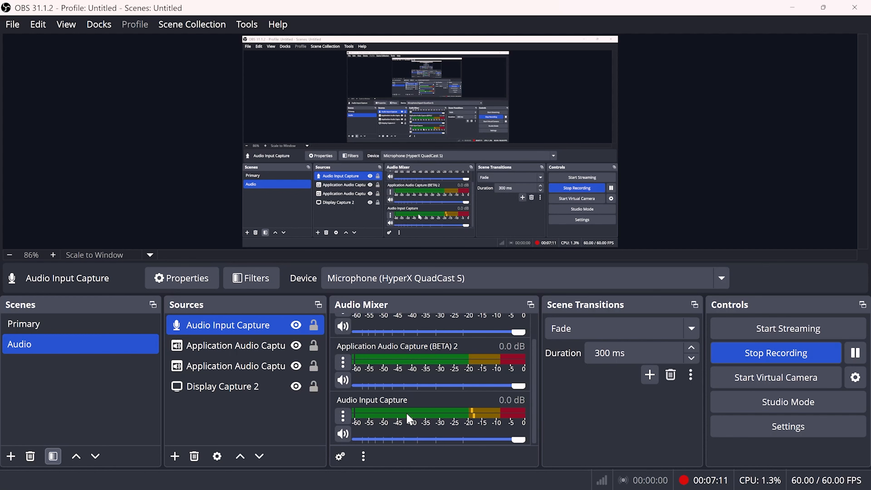
Remove the Noise Gate filter from the Audio Input Capture source, keeping only Noise Suppression, and close the filters window
left_click(342, 416)
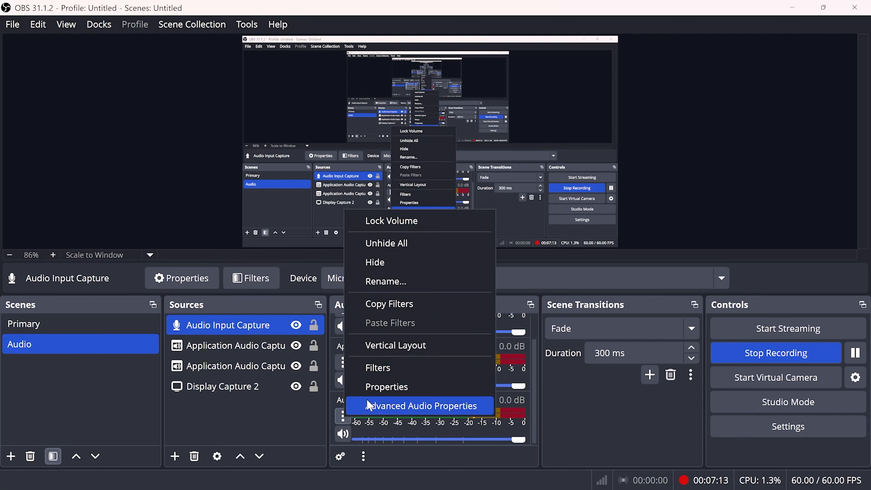
left_click(405, 370)
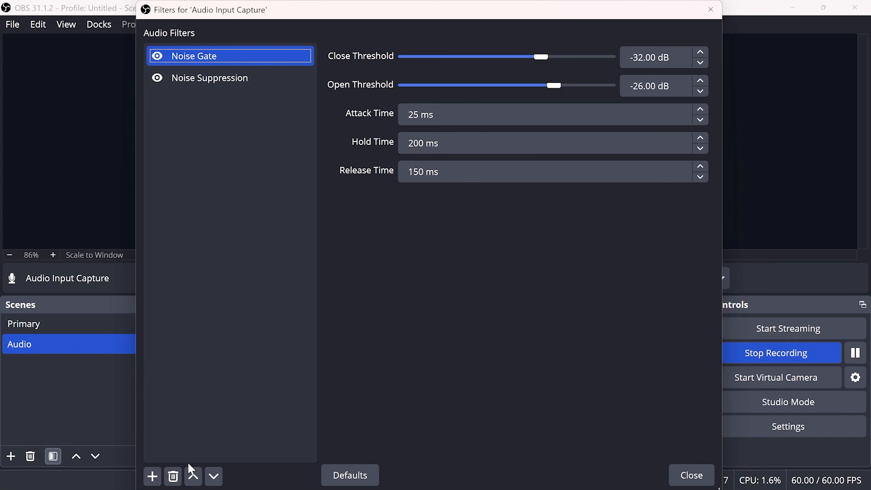
left_click(174, 476)
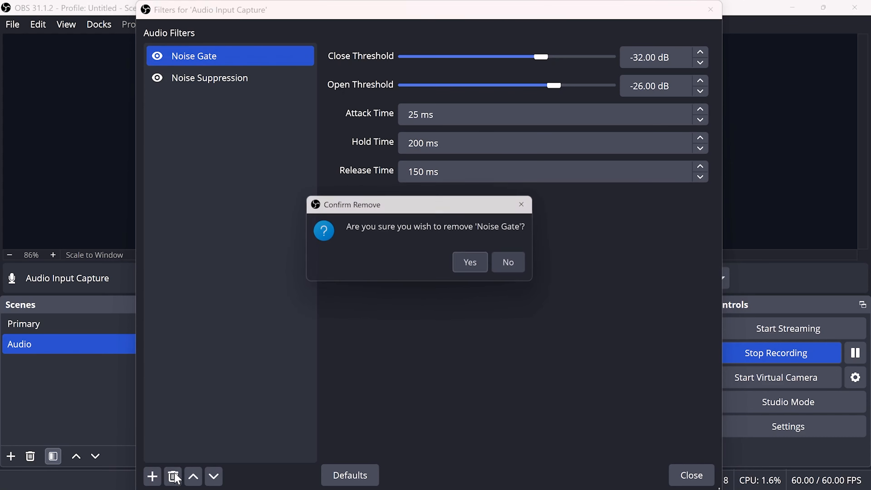
left_click(478, 268)
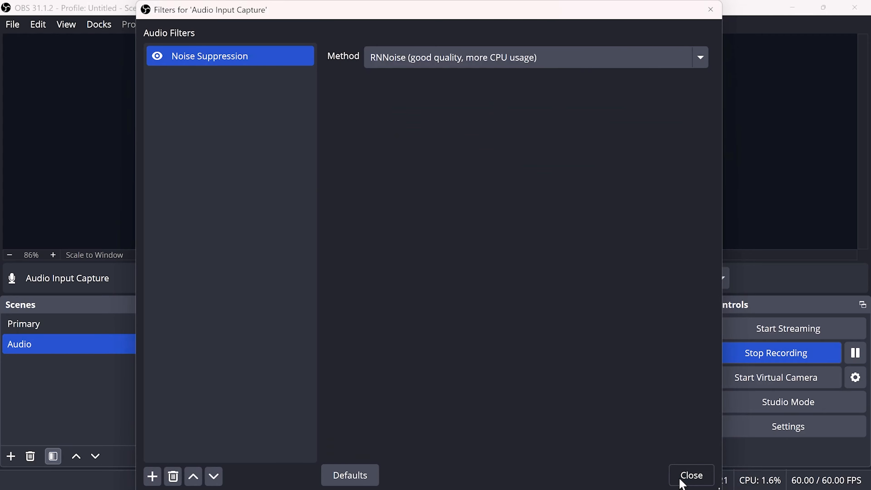
left_click(689, 475)
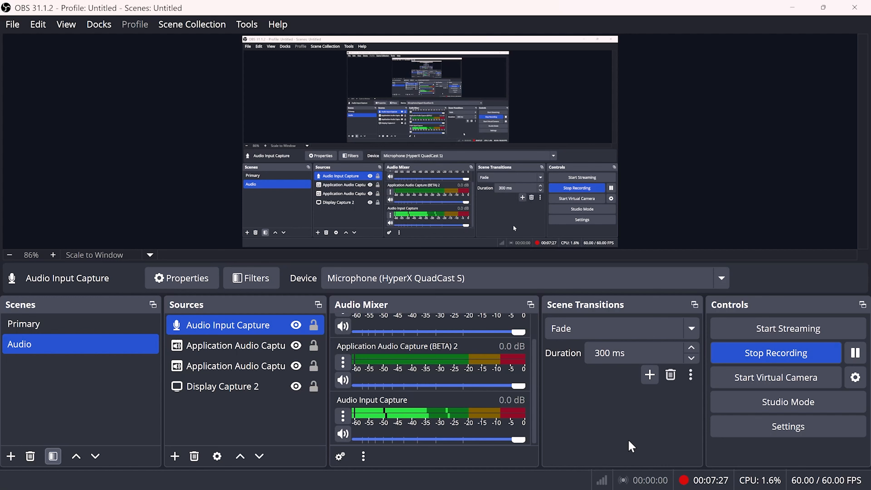
scroll(459, 403, "up", 2)
scroll(458, 403, "down", 2)
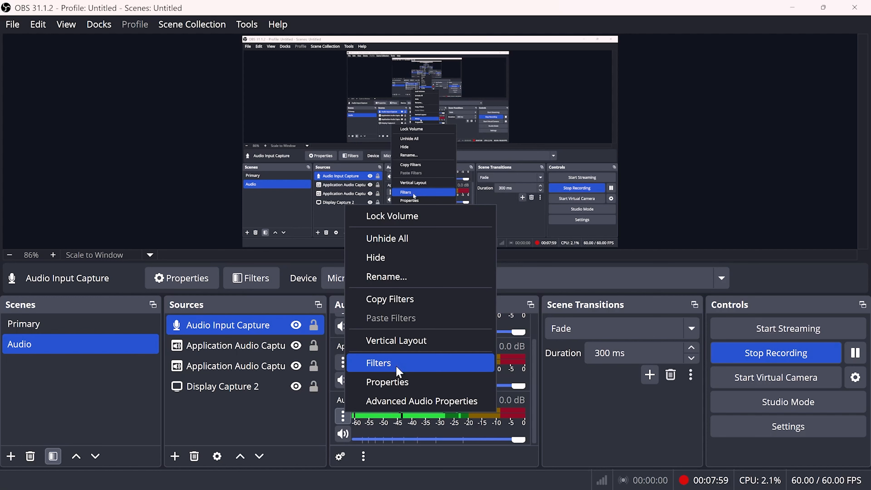
left_click(580, 443)
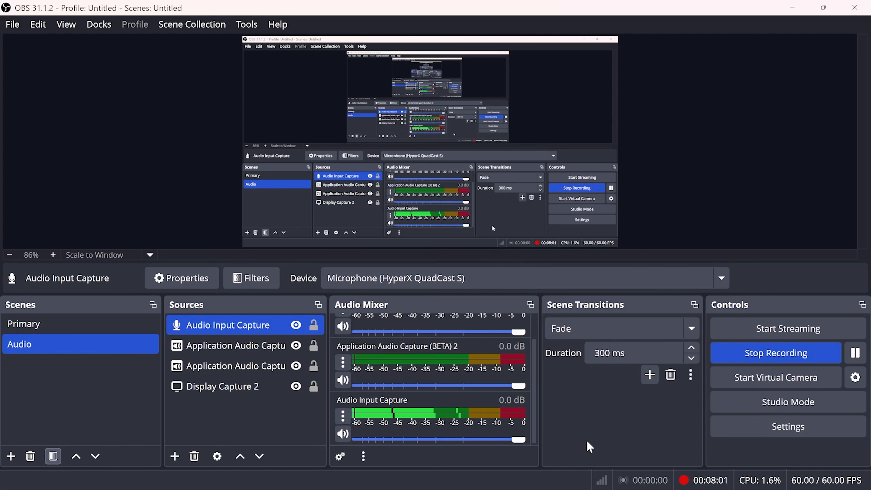
Turn on Studio Mode and switch the preview to the Primary scene and back to the Audio scene
left_click(731, 400)
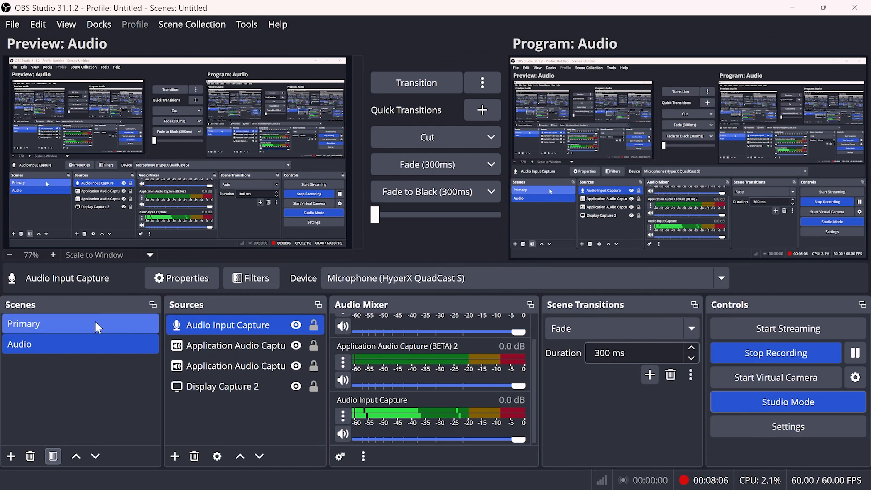
left_click(98, 327)
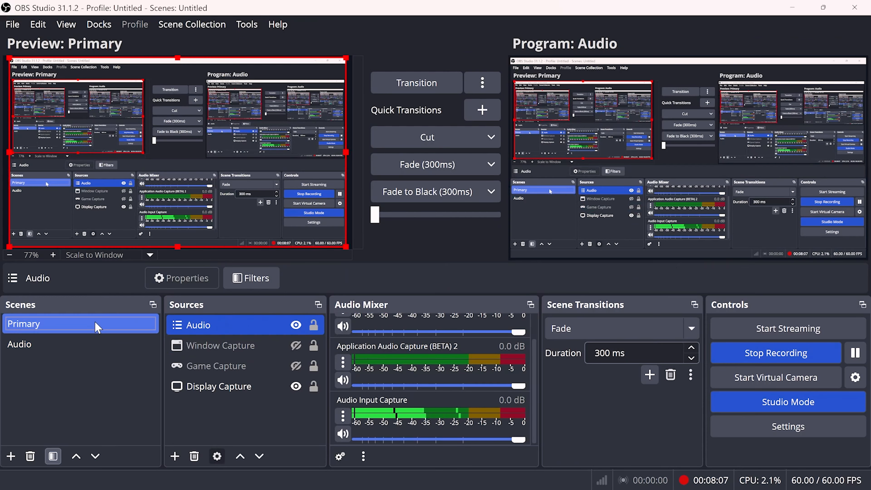
left_click(87, 342)
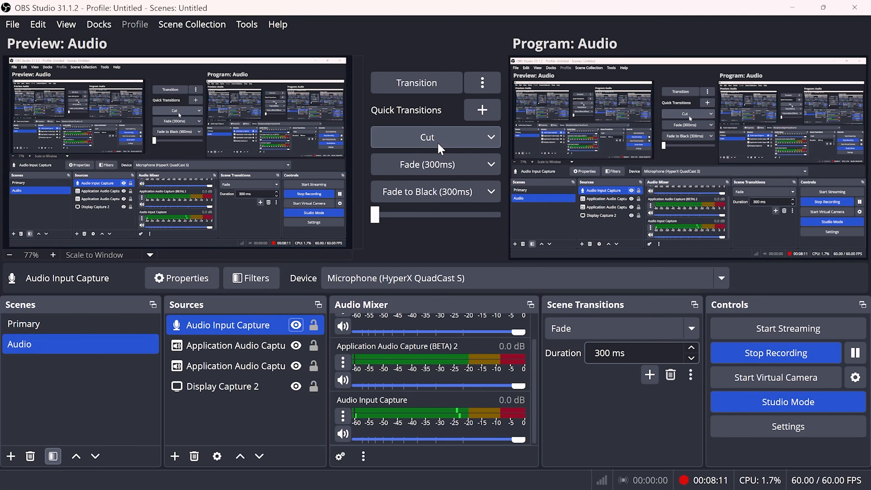
Change the Cut quick transition to Fade to Black
left_click(491, 138)
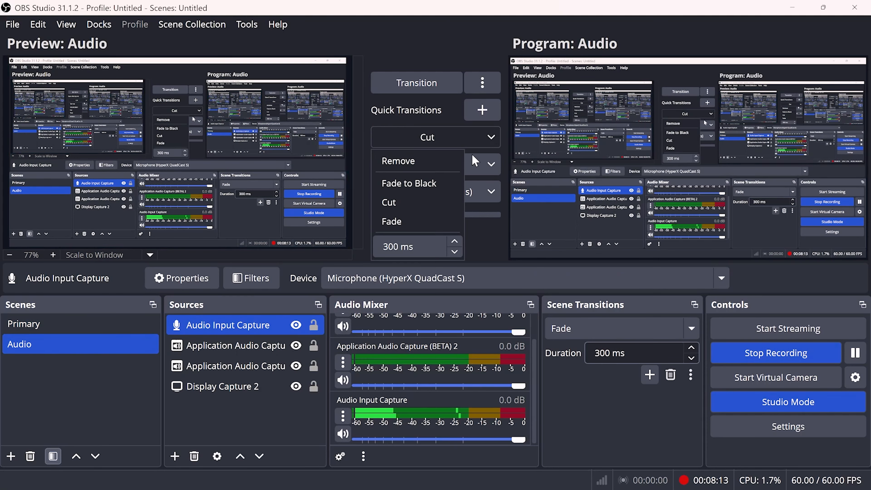
left_click(432, 184)
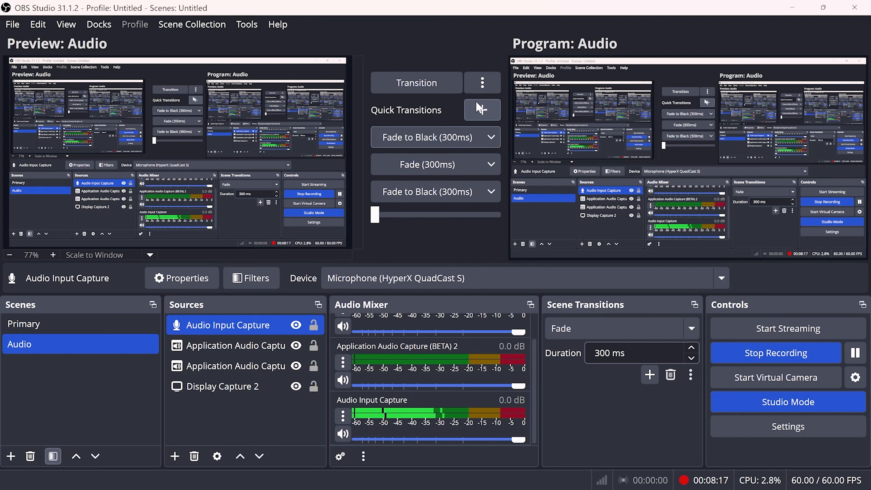
left_click(433, 83)
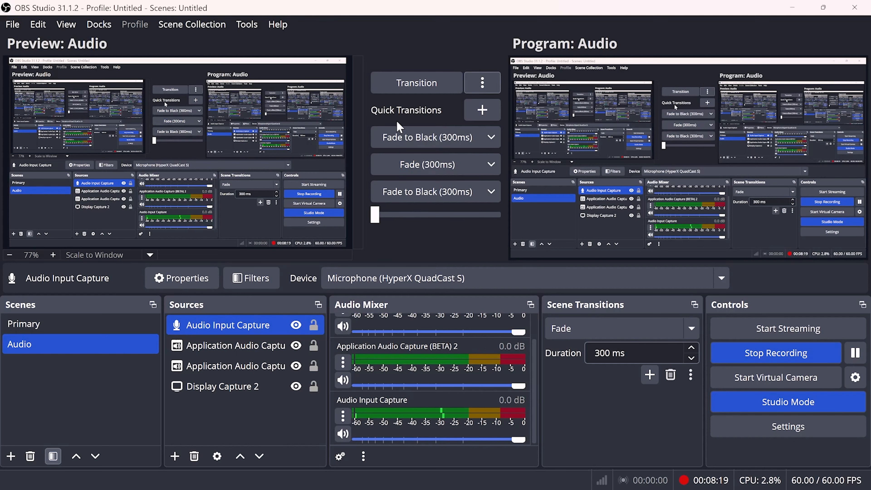
Alternate the preview between the Primary and Audio scenes, and look at the transition's scene duplication and swap options
left_click(91, 324)
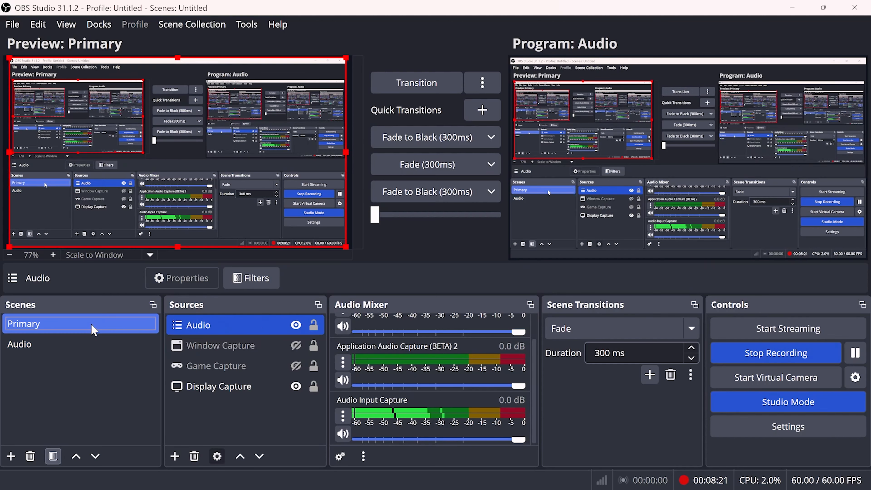
left_click(92, 346)
left_click(98, 328)
left_click(95, 344)
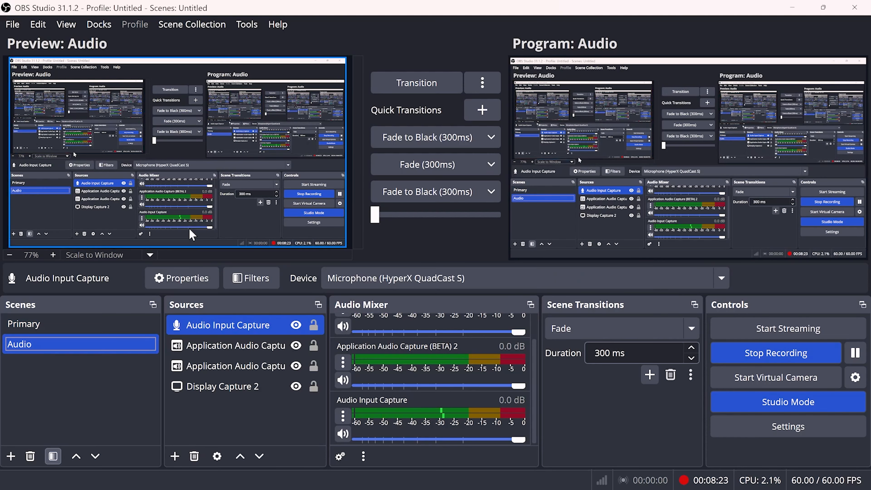
left_click(480, 83)
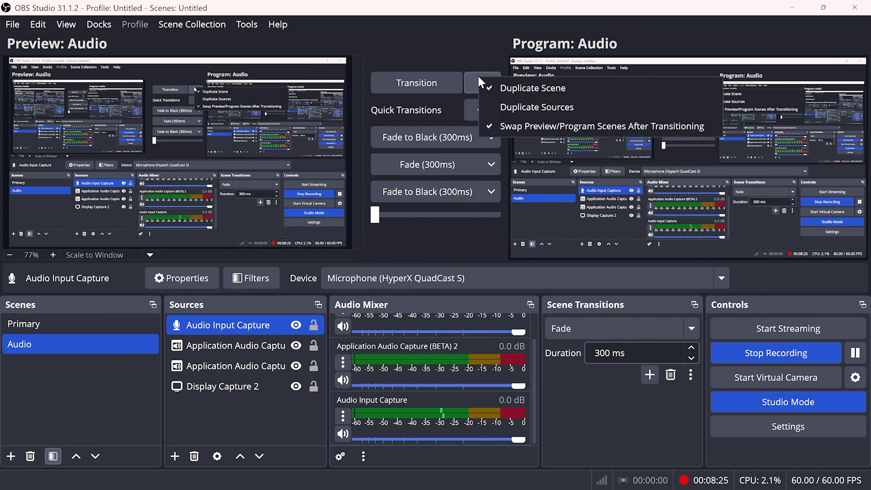
left_click(421, 93)
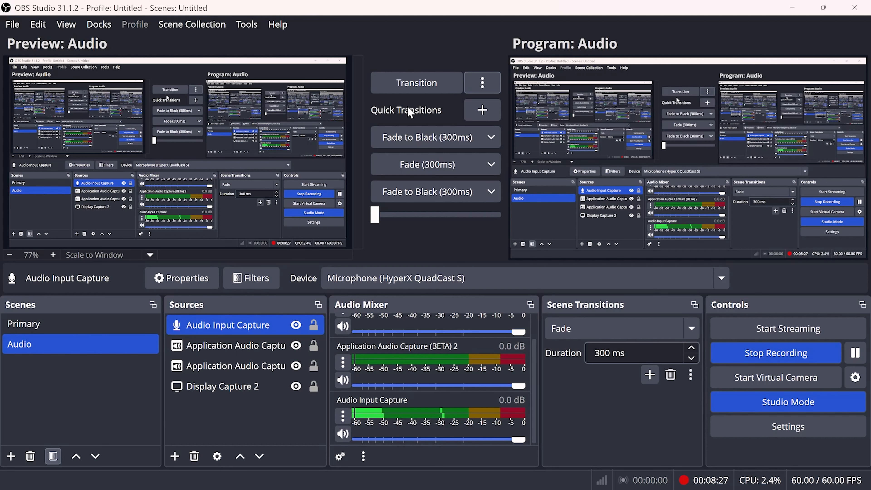
Advance the manual transition slider a short way, and switch the preview to the Primary scene and back to Audio
left_click_drag(375, 215, 393, 218)
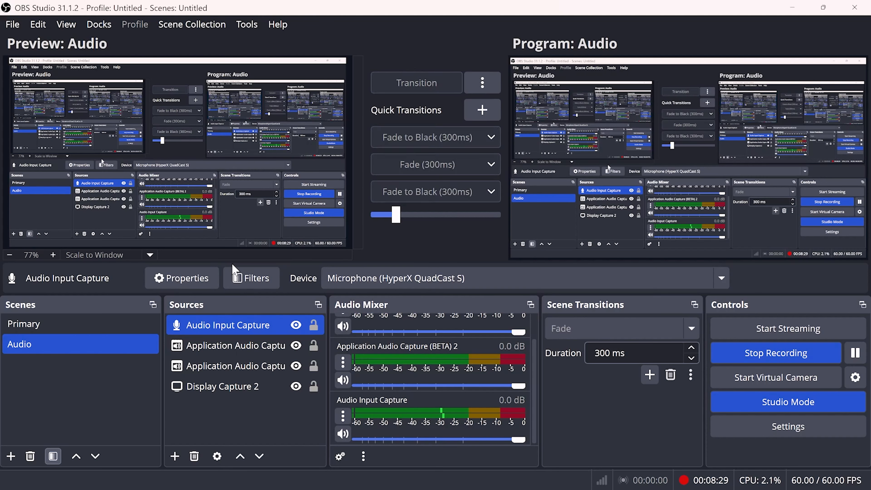
left_click(35, 323)
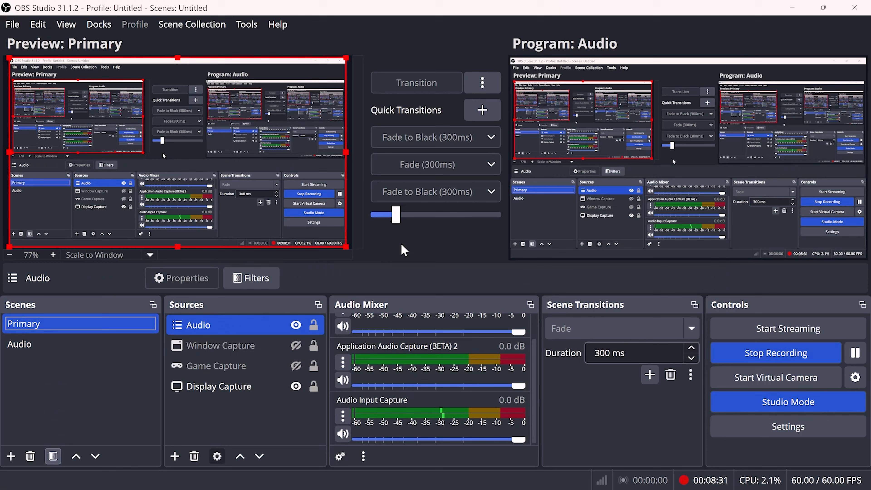
left_click_drag(397, 214, 391, 214)
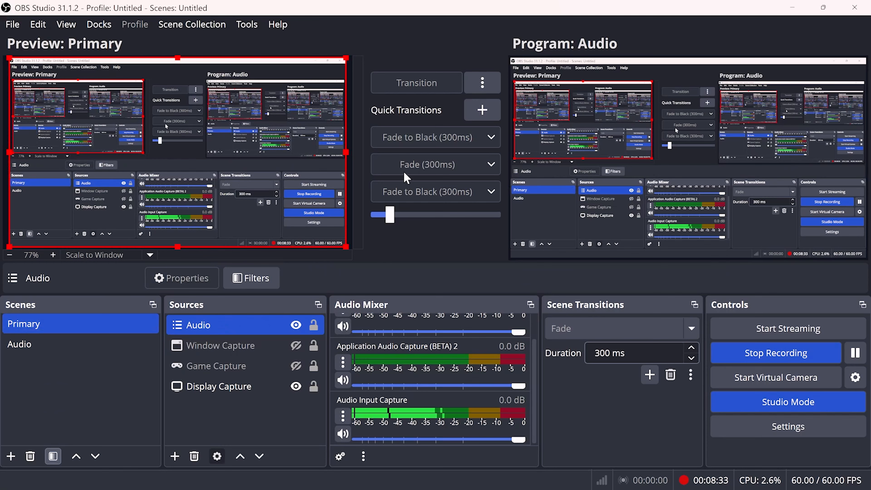
left_click(67, 345)
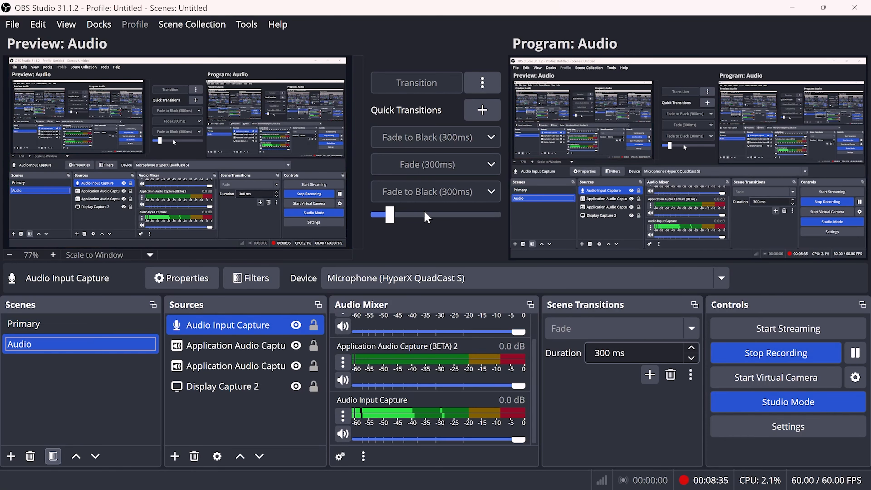
Add another Fade to Black quick transition to the list, leaving the transition options unchanged
left_click(480, 82)
left_click(459, 84)
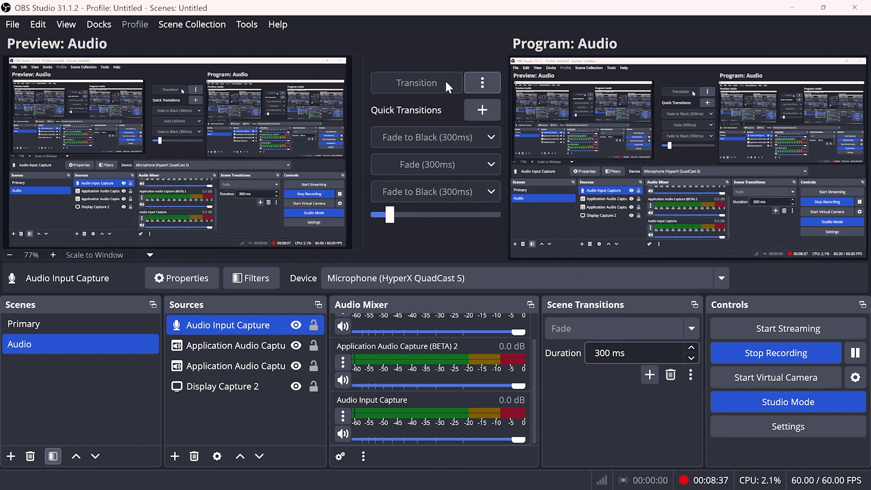
left_click(467, 107)
left_click(480, 119)
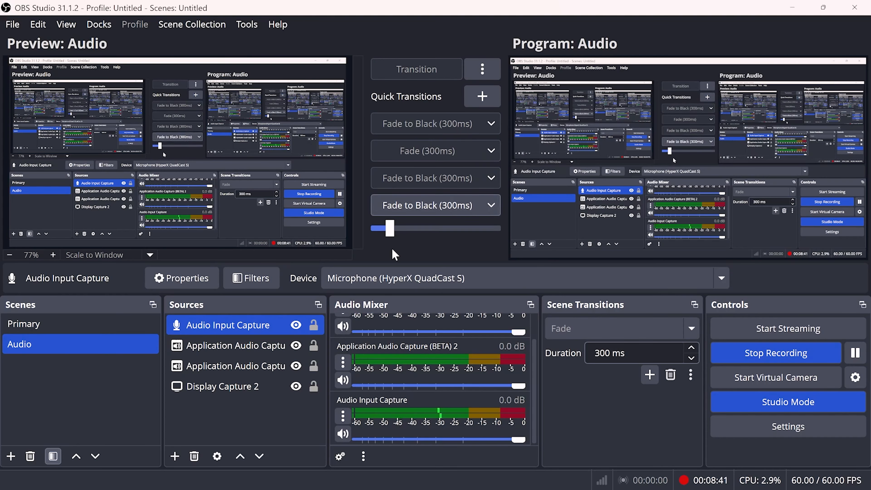
Complete the manual transition with the Audio scene in the preview by moving the transition slider to its end
left_click(102, 334)
left_click(103, 344)
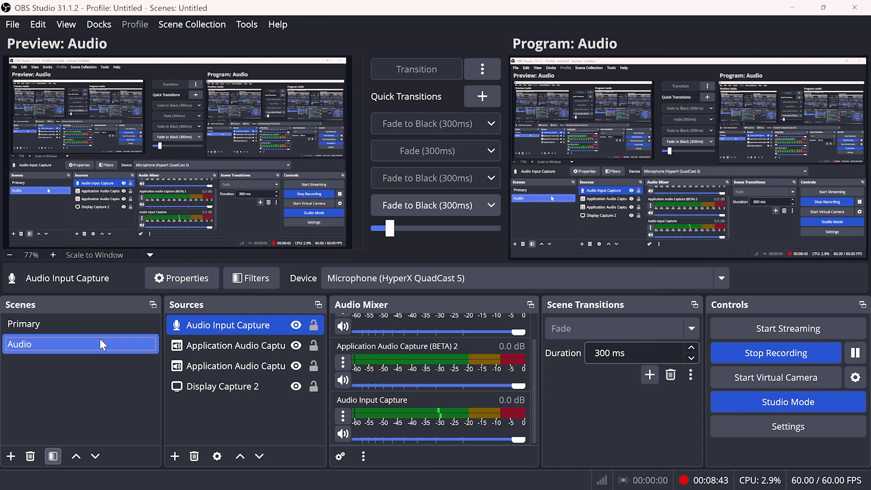
left_click(380, 233)
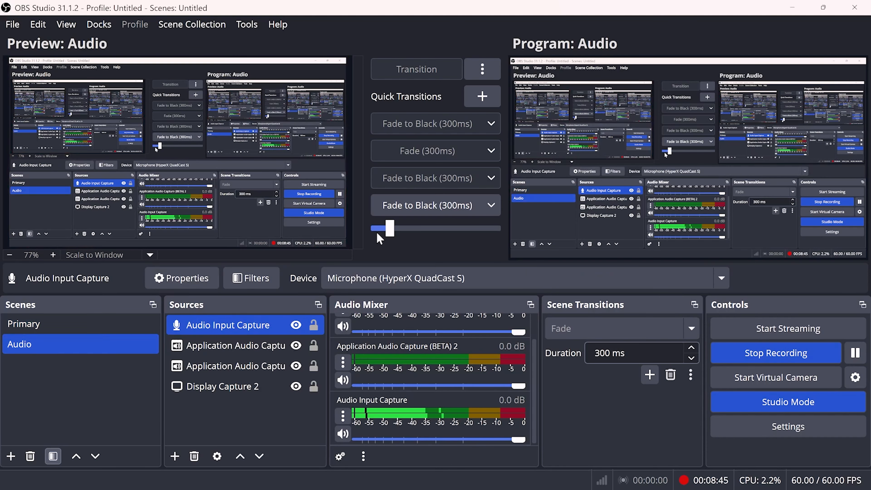
left_click_drag(396, 230, 503, 233)
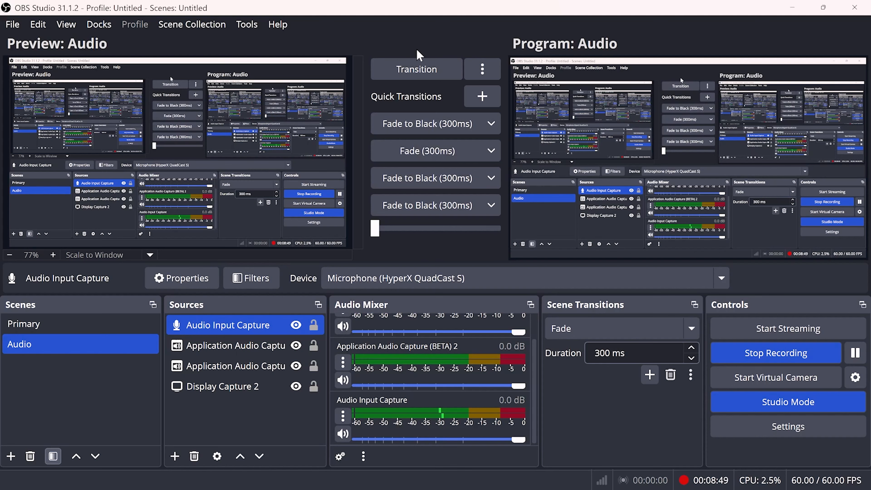
Try the transition control and switch the preview between the Primary and Audio scenes, ending on Audio
left_click(407, 71)
left_click(107, 332)
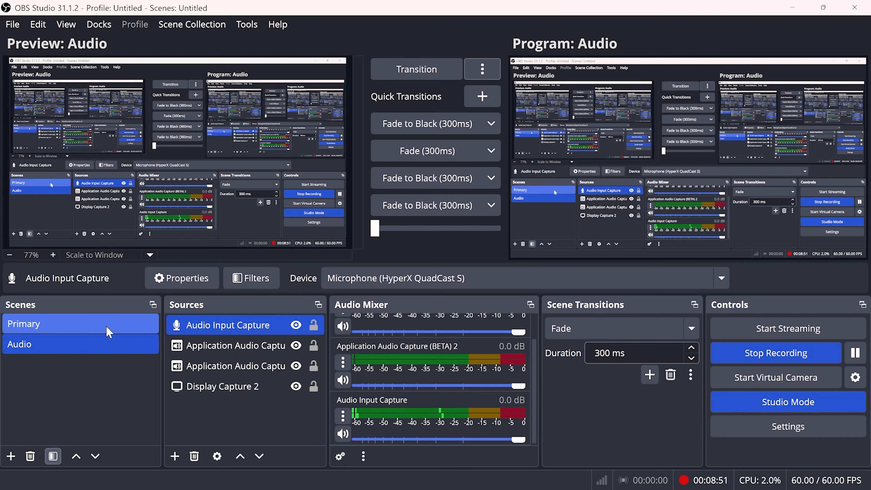
left_click(110, 345)
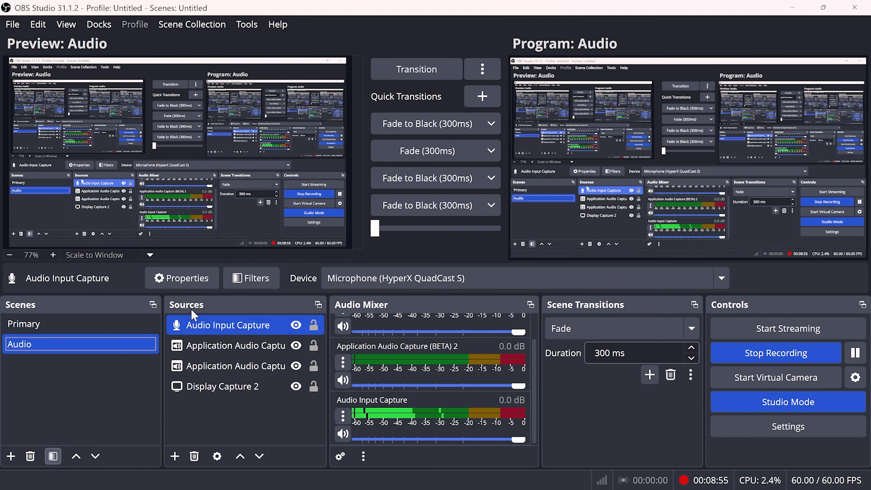
Add a Fade to Color scene transition, keeping its default name, black #000000 color and 50% peak color point
left_click(657, 377)
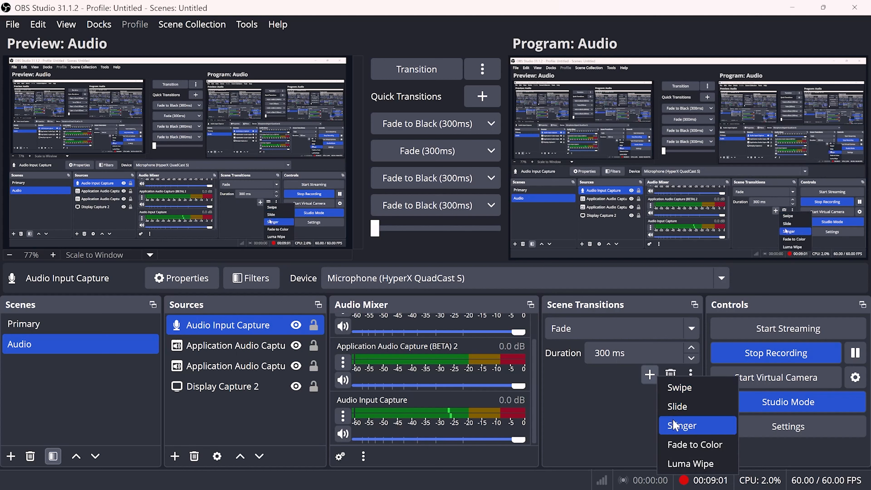
left_click(700, 446)
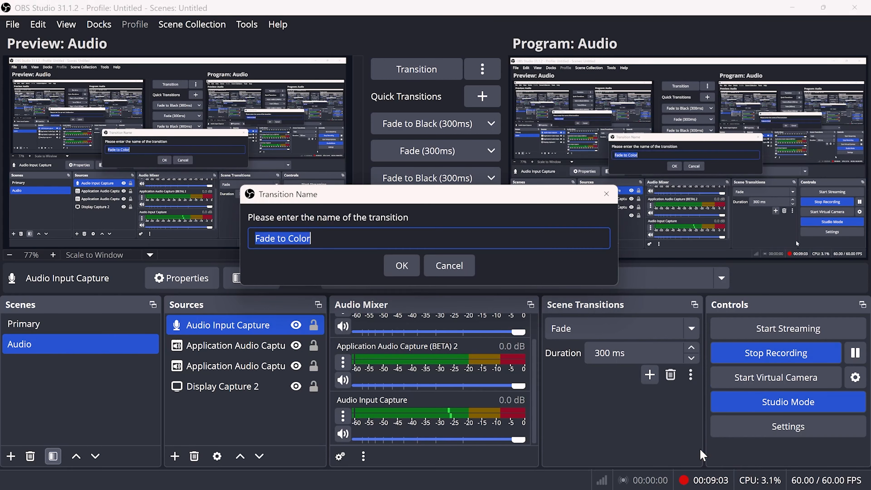
left_click(392, 268)
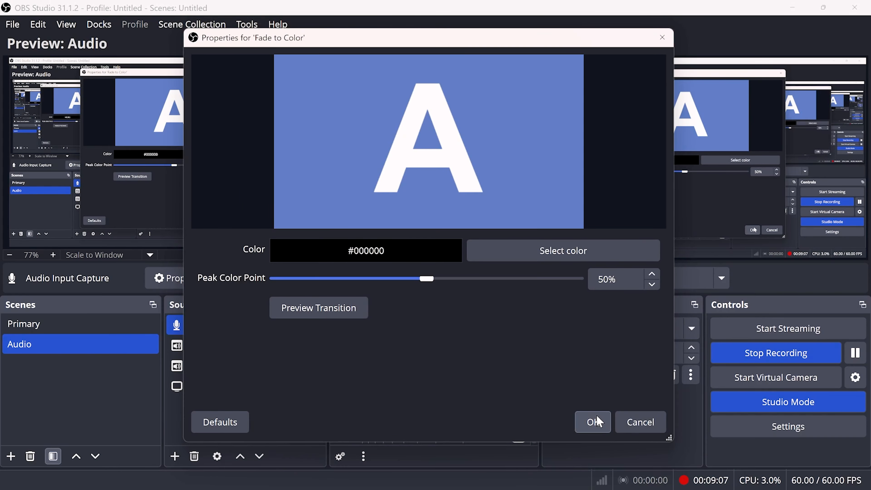
left_click(597, 421)
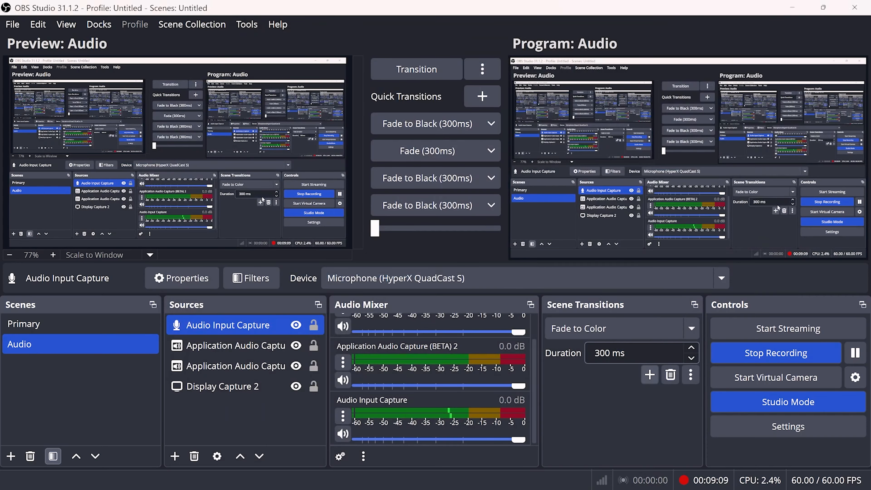
Switch the preview back and forth between the Primary and Audio scenes, ending on Audio
left_click(68, 323)
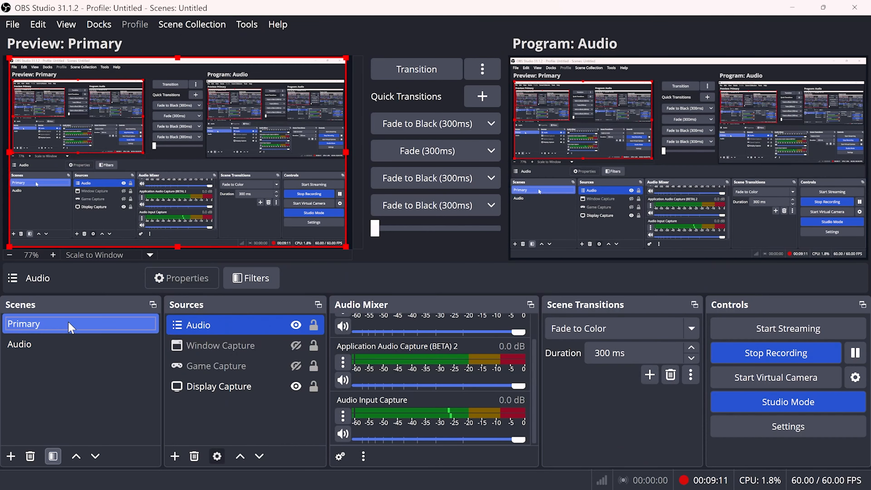
left_click(74, 346)
left_click(80, 327)
left_click(81, 346)
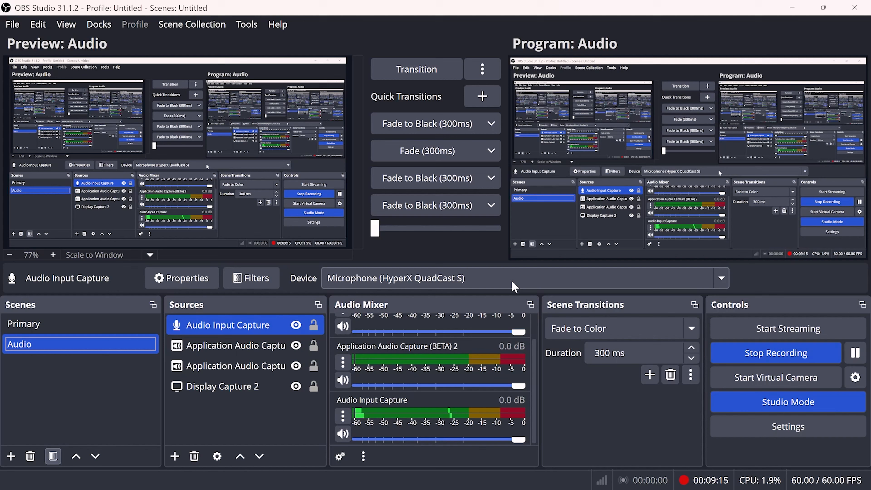
Turn off Studio Mode, and view the Audio scene's effect filters without adding any
left_click(739, 400)
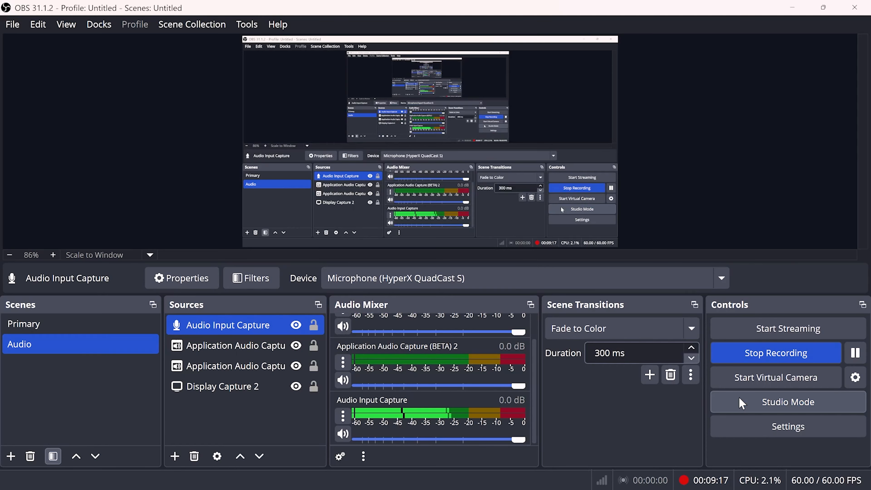
left_click(739, 398)
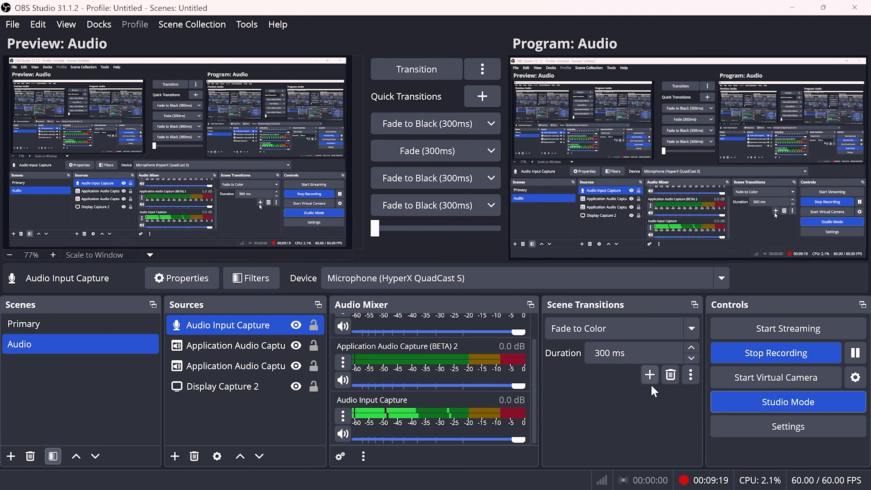
left_click(731, 402)
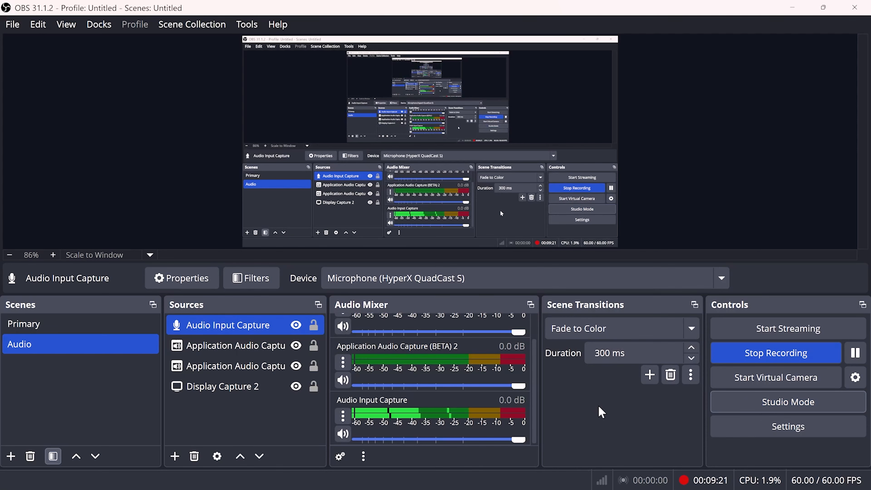
left_click(54, 459)
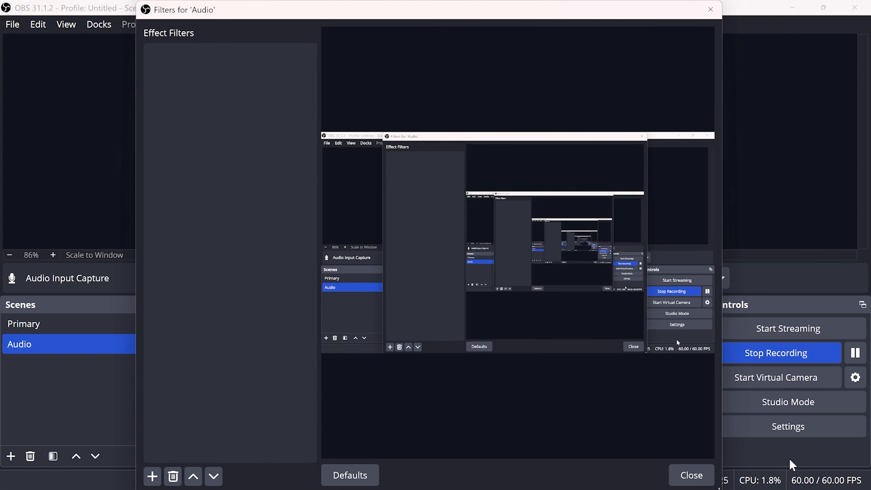
left_click(691, 475)
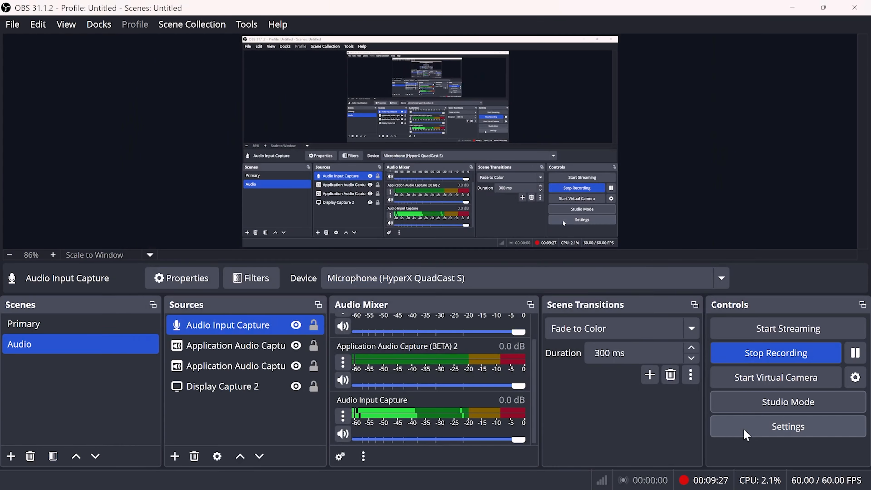
Open the program settings and review the General options and the streaming, recording and replay buffer output options
left_click(747, 435)
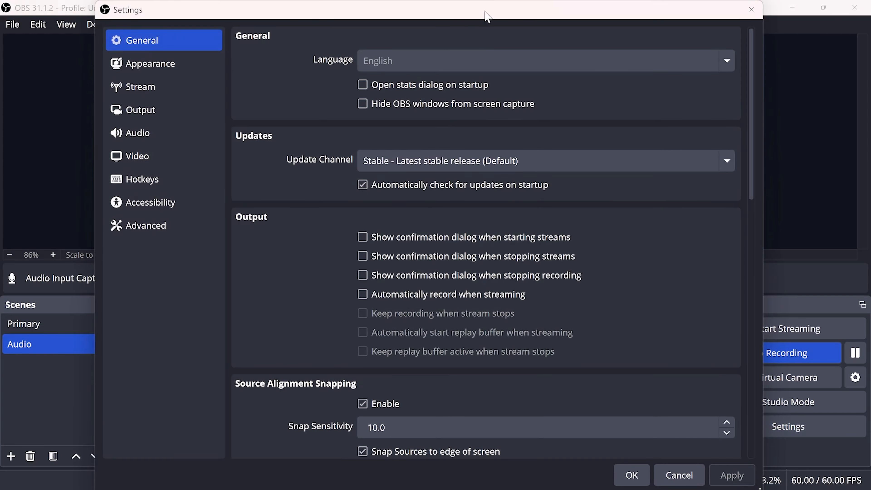
left_click_drag(488, 17, 436, 41)
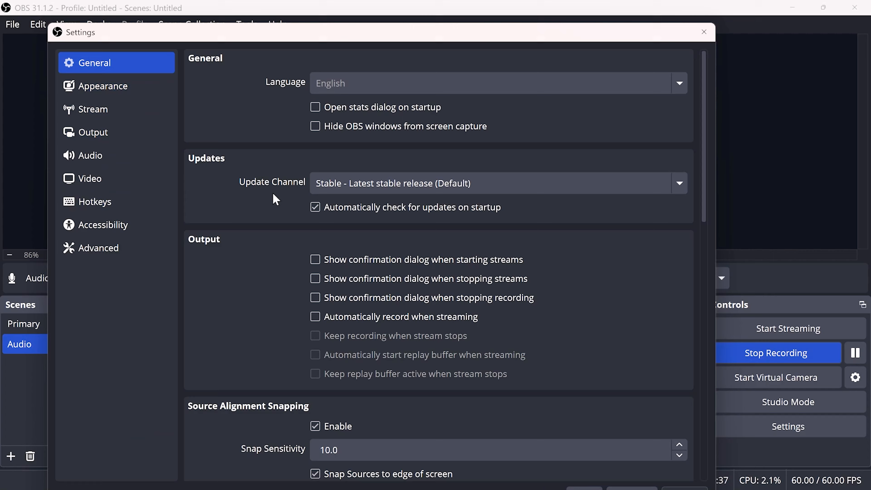
scroll(276, 199, "down", 9)
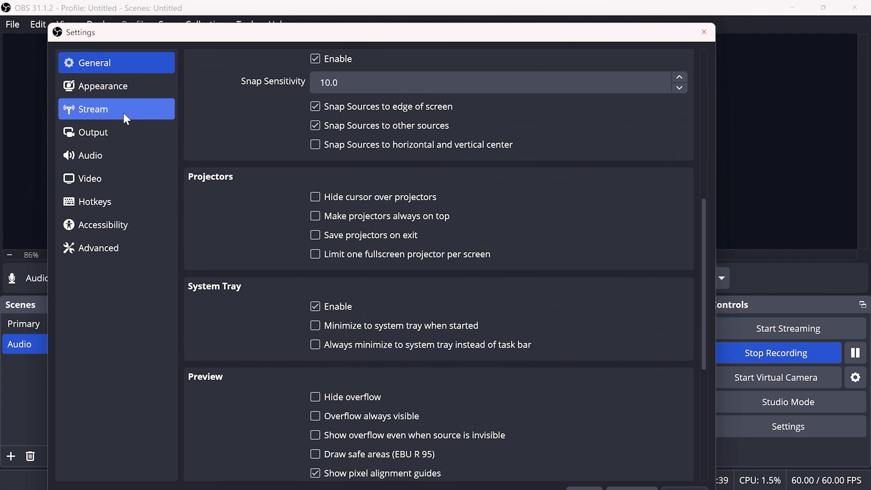
left_click(120, 133)
scroll(253, 247, "down", 5)
scroll(255, 250, "up", 5)
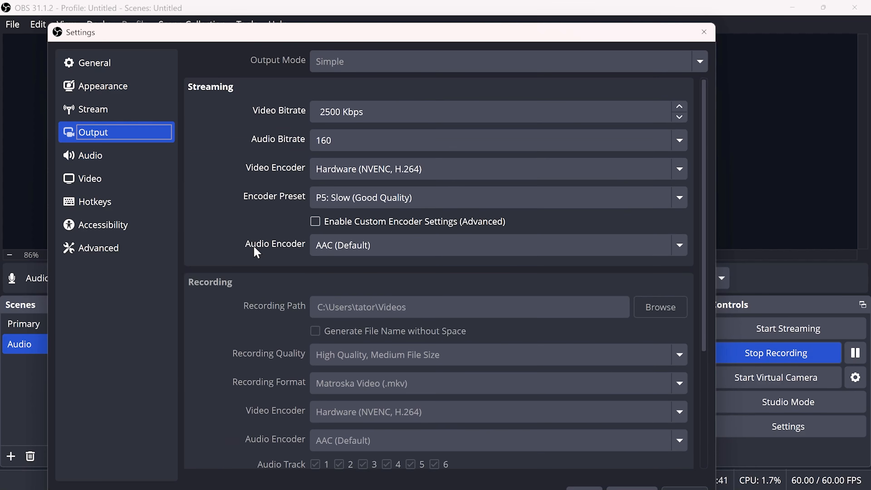
scroll(256, 253, "down", 5)
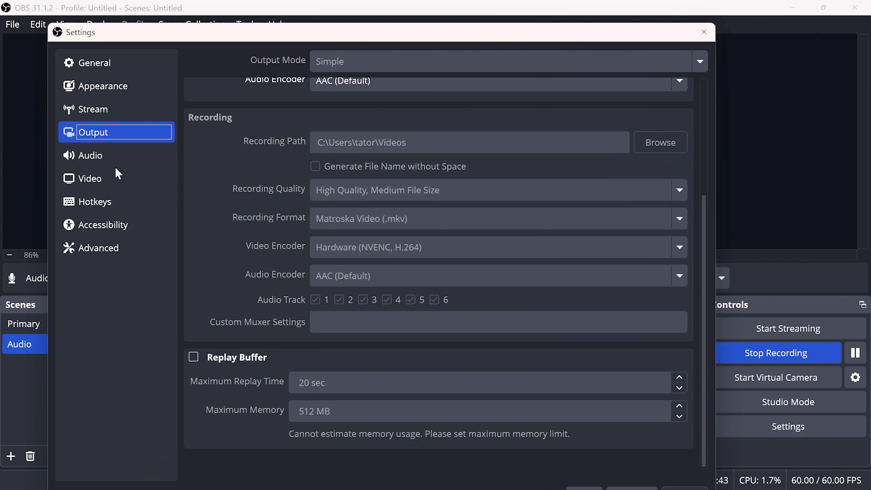
Review the video resolution and FPS settings, the hotkey assignments and the accessibility colors
left_click(116, 177)
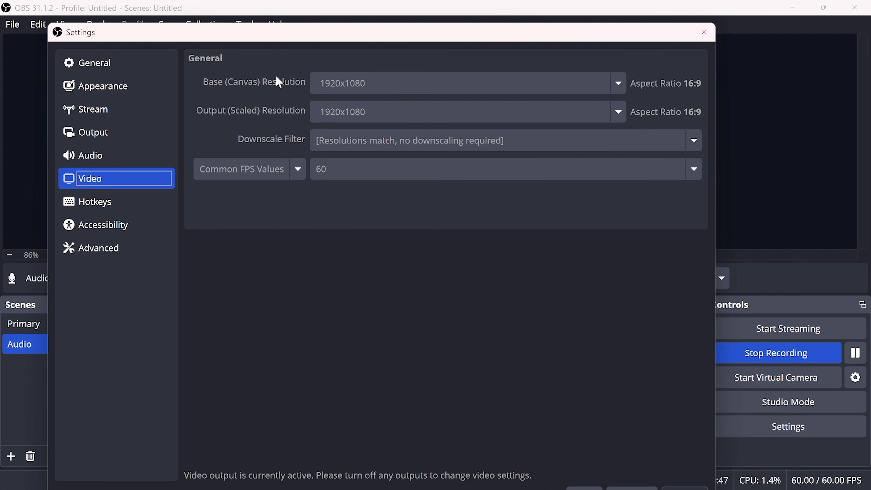
left_click(107, 203)
left_click(110, 228)
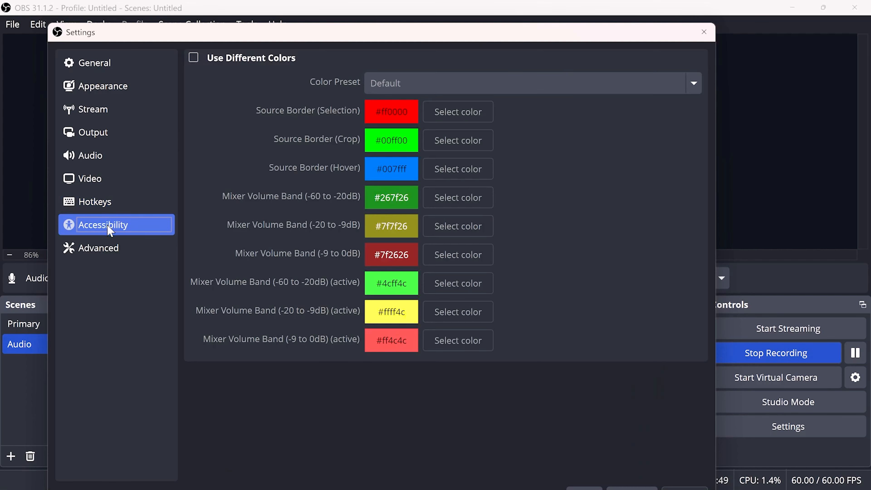
left_click(113, 206)
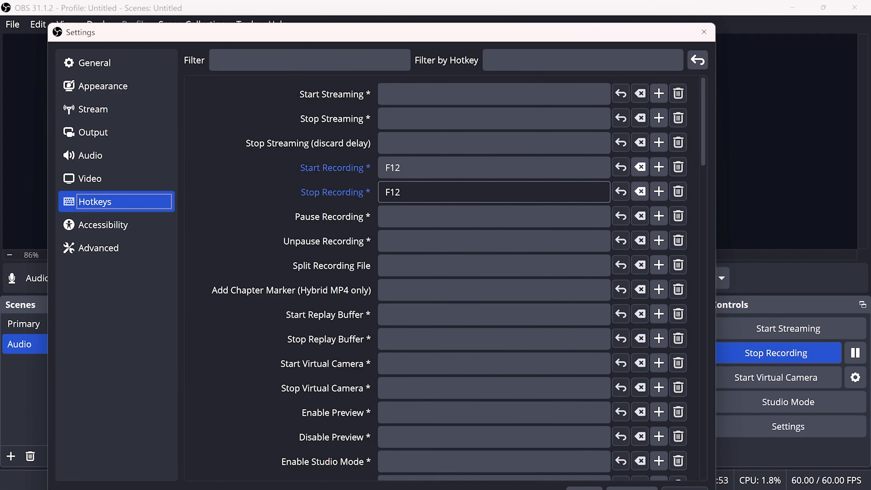
scroll(494, 216, "down", 10)
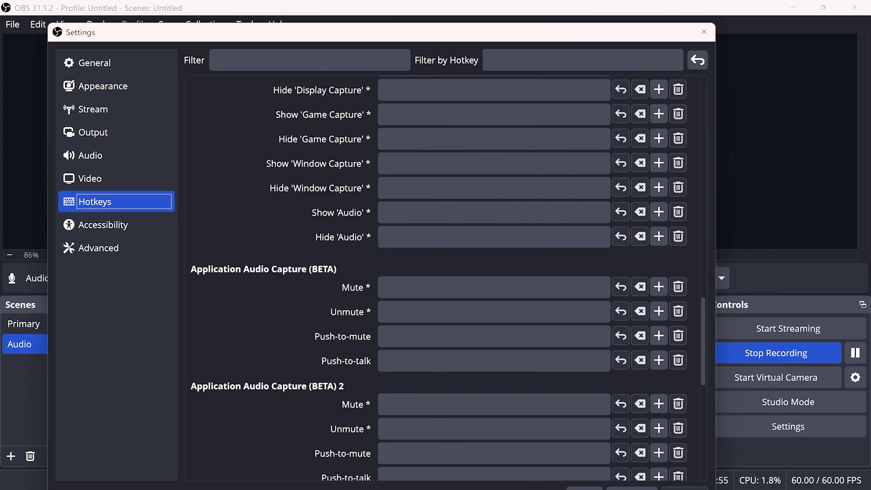
scroll(443, 275, "down", 10)
scroll(284, 242, "up", 20)
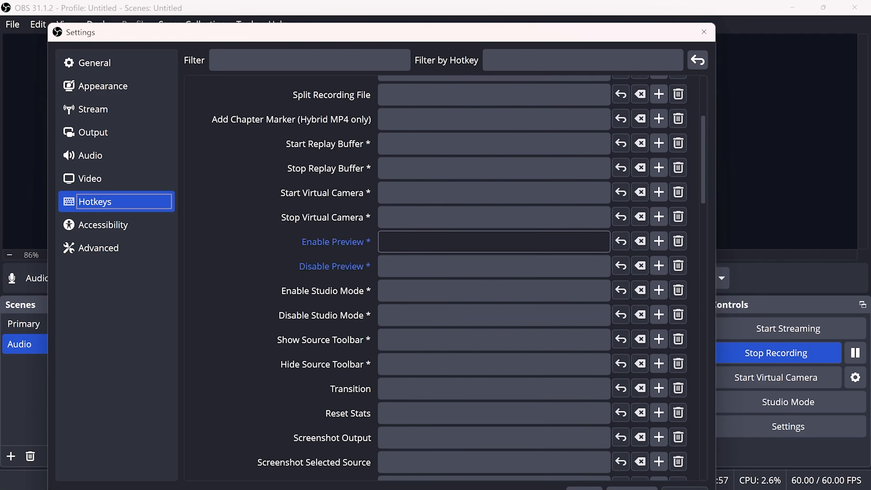
left_click(140, 231)
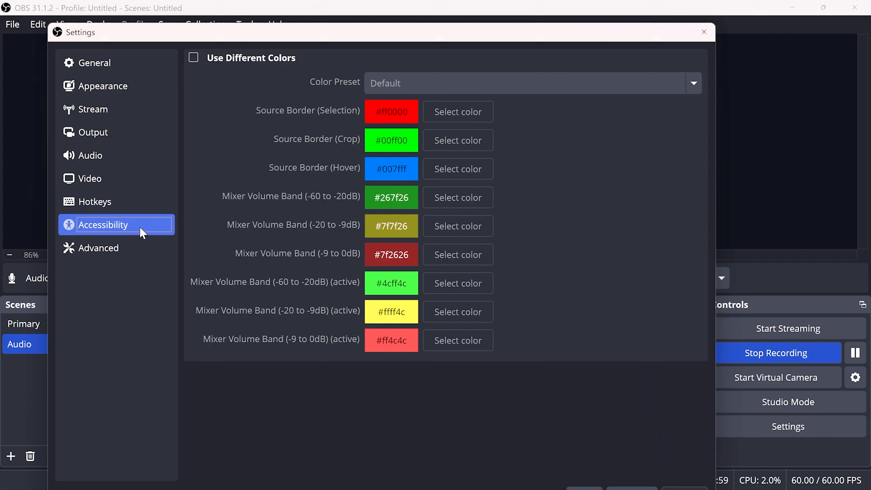
Examine the Advanced settings, from process priority, video and recording to stream delay, automatic reconnect, network and hotkey behavior
left_click(121, 247)
scroll(251, 200, "down", 3)
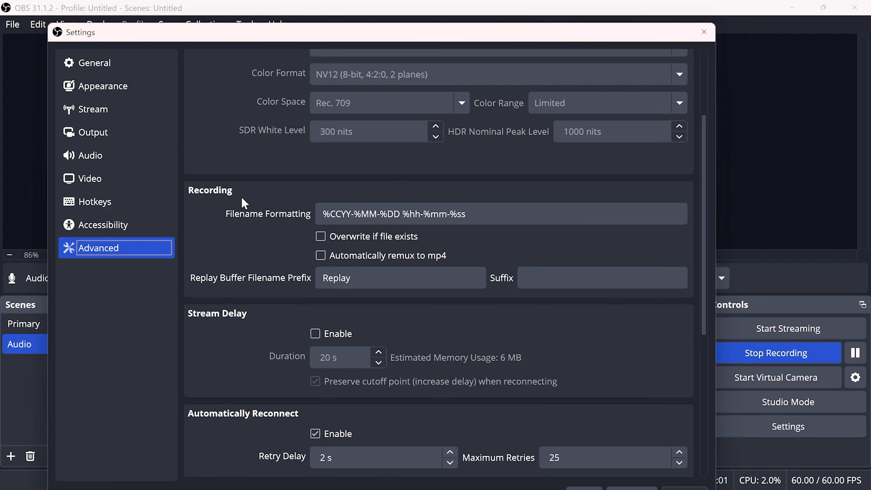
scroll(249, 235, "down", 6)
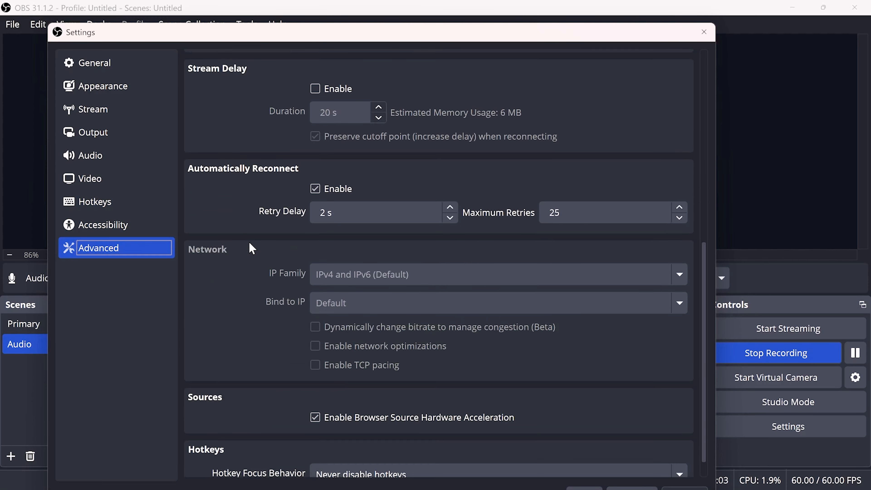
scroll(252, 249, "down", 1)
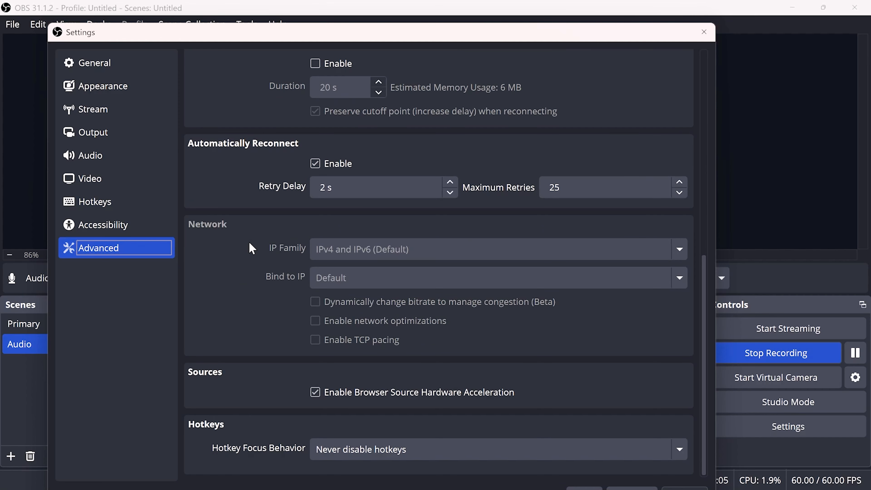
scroll(252, 249, "up", 10)
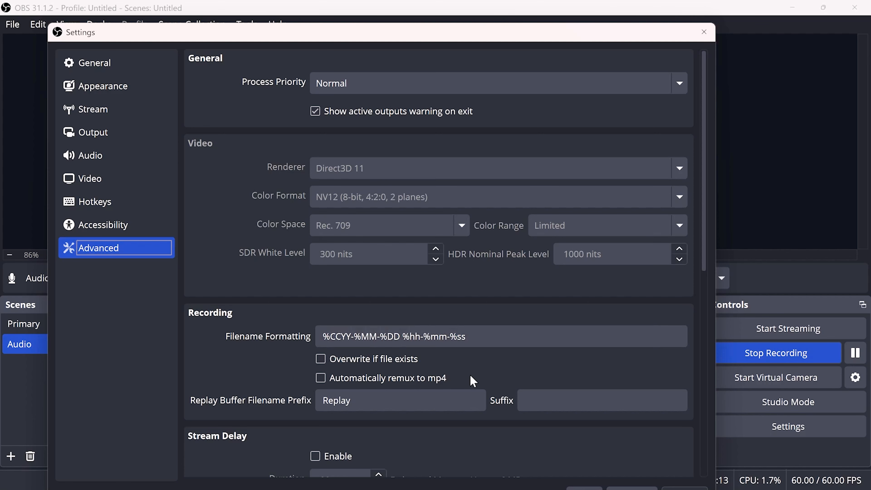
scroll(474, 380, "down", 5)
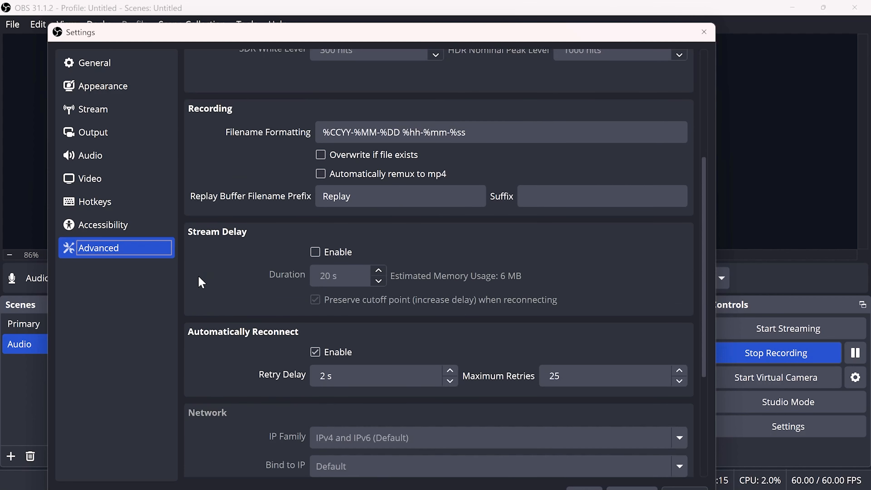
scroll(247, 356, "down", 5)
scroll(377, 387, "up", 2)
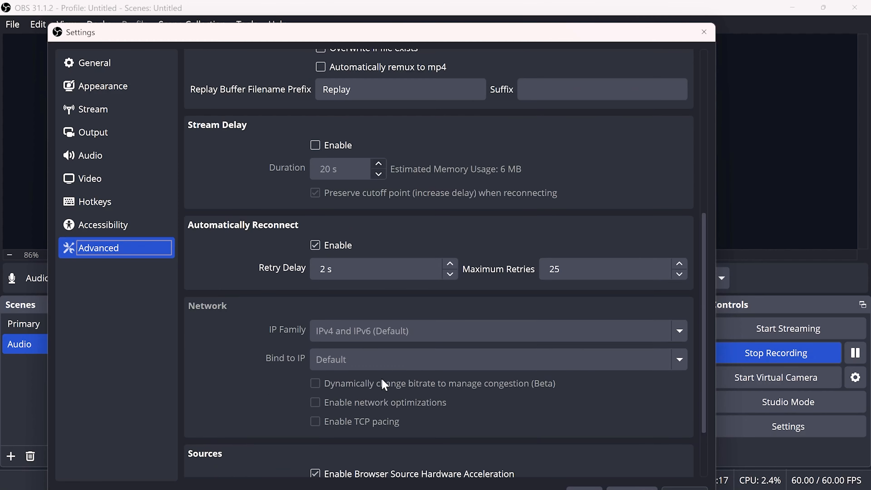
scroll(370, 355, "up", 2)
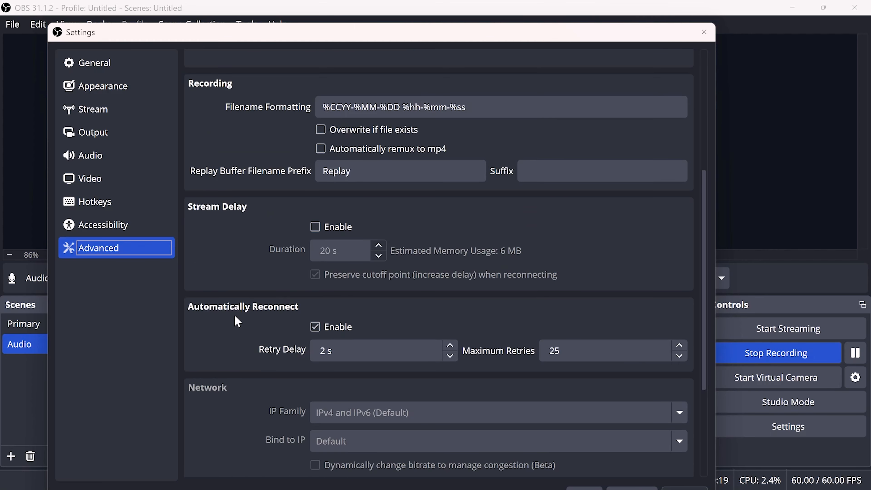
scroll(237, 326, "up", 2)
scroll(241, 335, "up", 4)
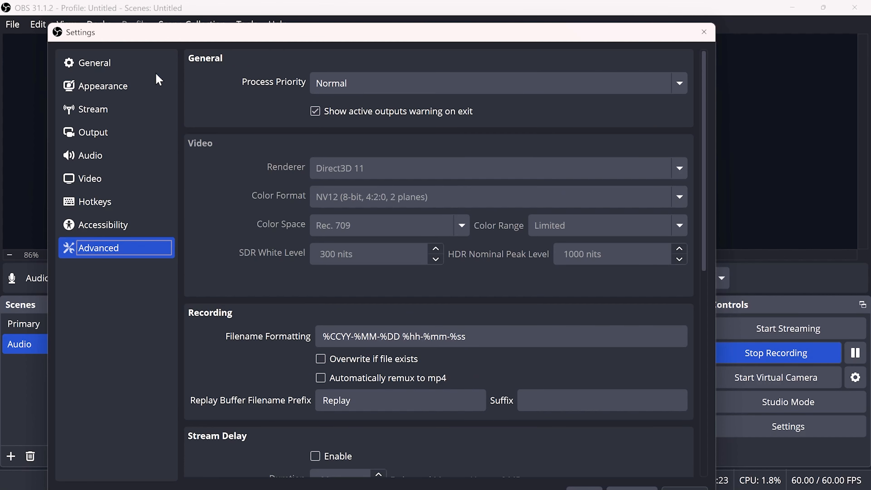
Recheck the streaming, recording and replay buffer output options, and leave the settings without saving
left_click(124, 109)
left_click(122, 131)
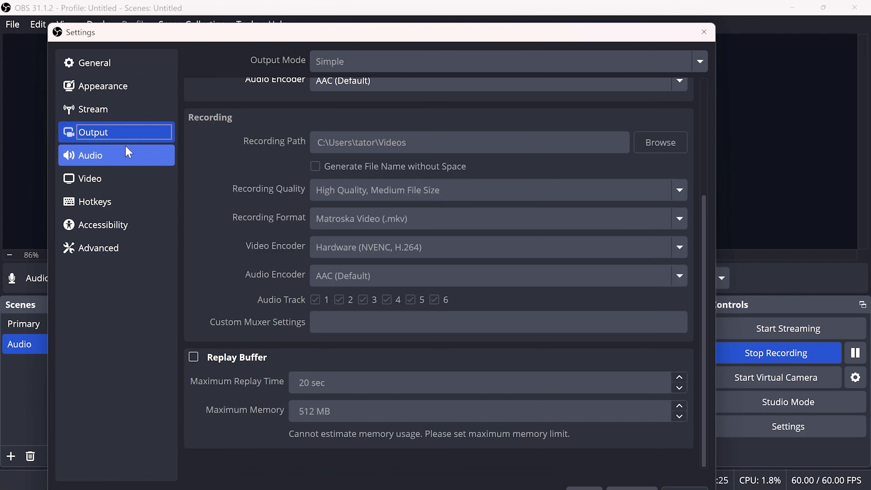
left_click(120, 113)
left_click(150, 141)
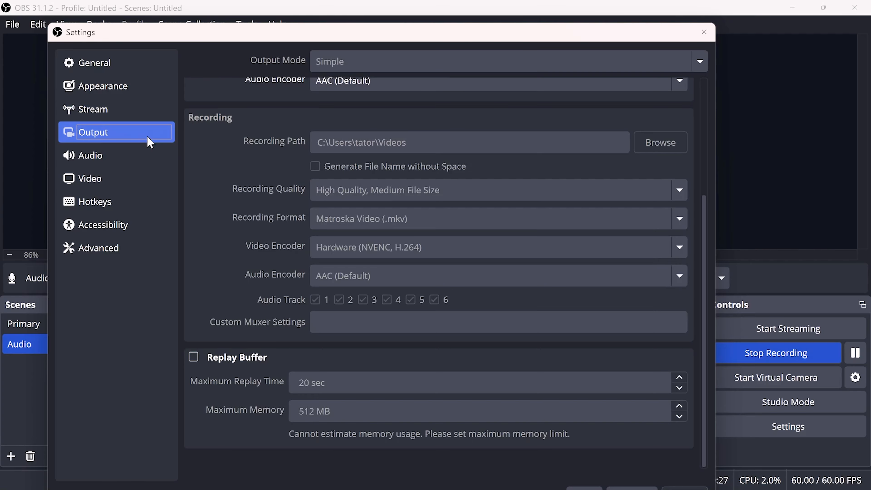
scroll(418, 226, "up", 3)
scroll(365, 279, "up", 1)
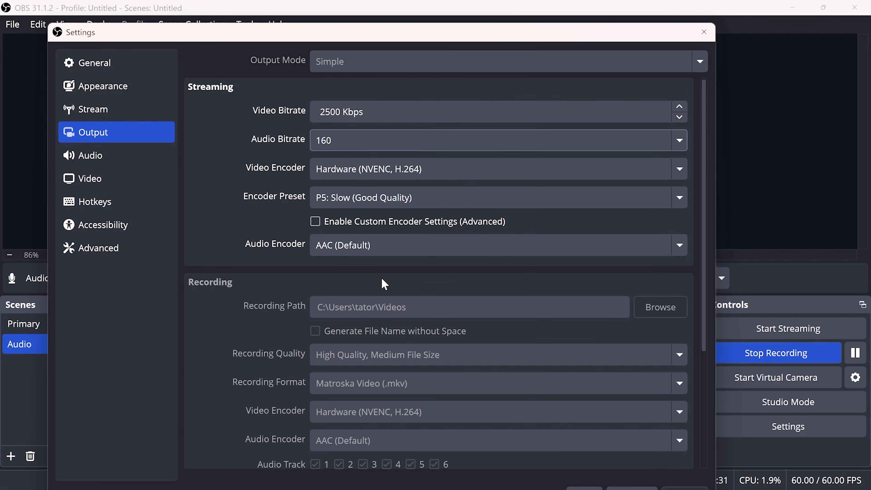
scroll(643, 425, "down", 4)
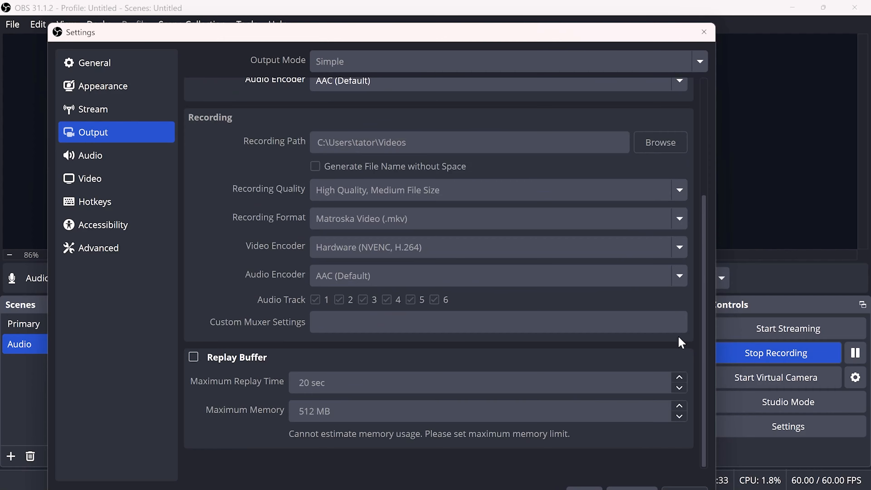
left_click_drag(617, 32, 602, 3)
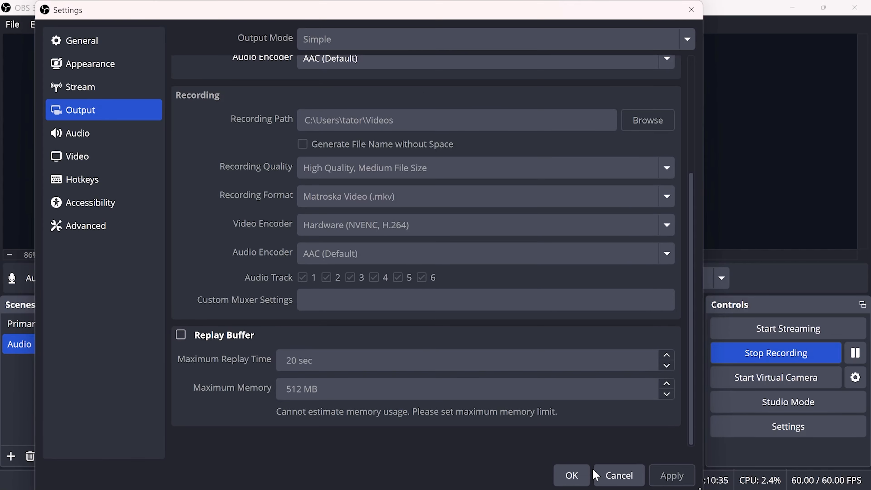
left_click(599, 476)
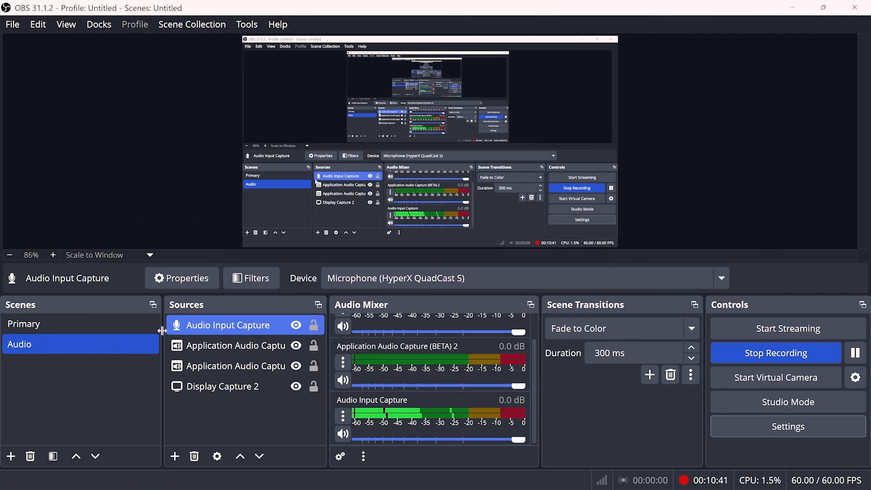
Switch to the Primary scene and check the volume controls of its audio sources, keeping Audio Input Capture at 0.0 dB
left_click(127, 325)
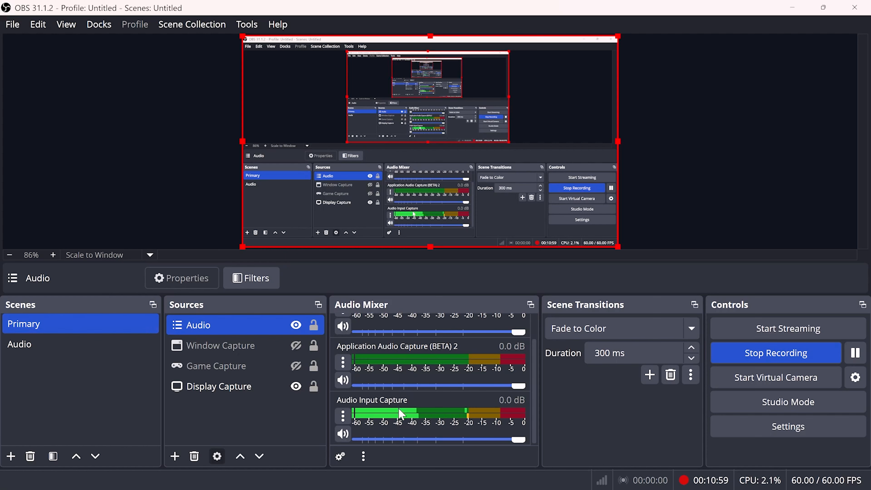
mouse_move(517, 444)
left_mouse_down()
mouse_move(487, 442)
mouse_move(527, 448)
left_mouse_up()
scroll(468, 412, "up", 1)
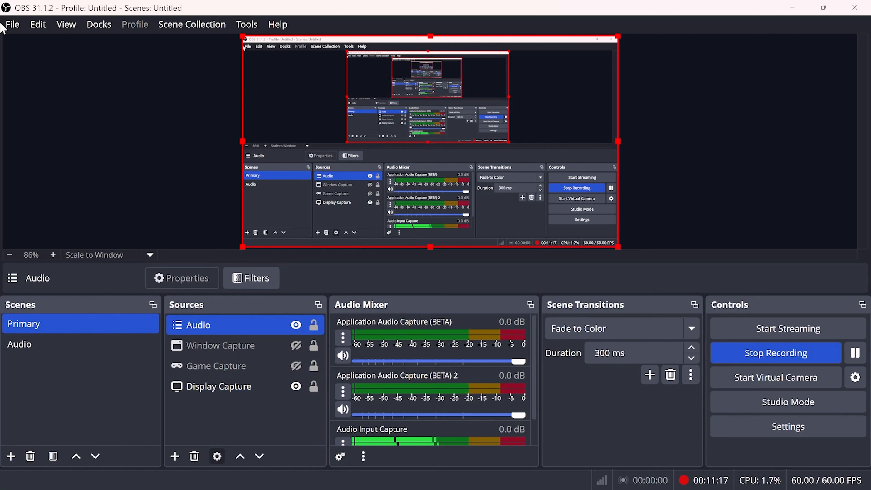
left_click(10, 28)
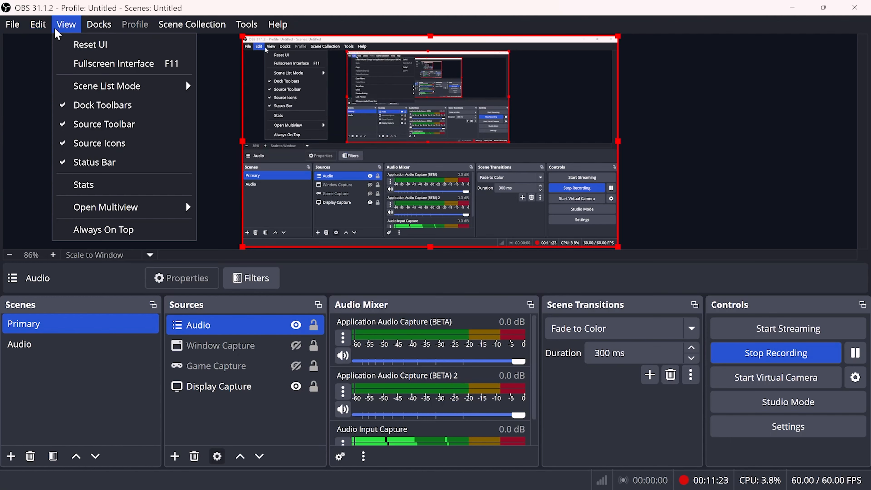
left_click(66, 25)
left_click(82, 136)
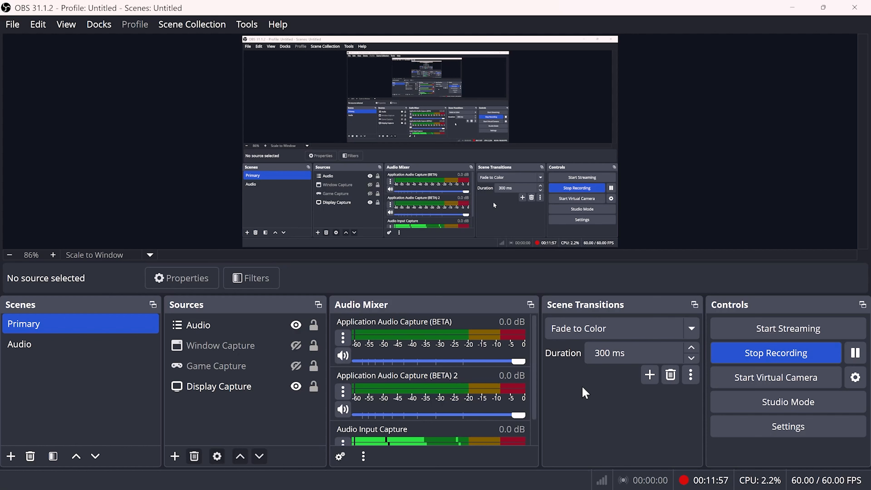
left_click(749, 356)
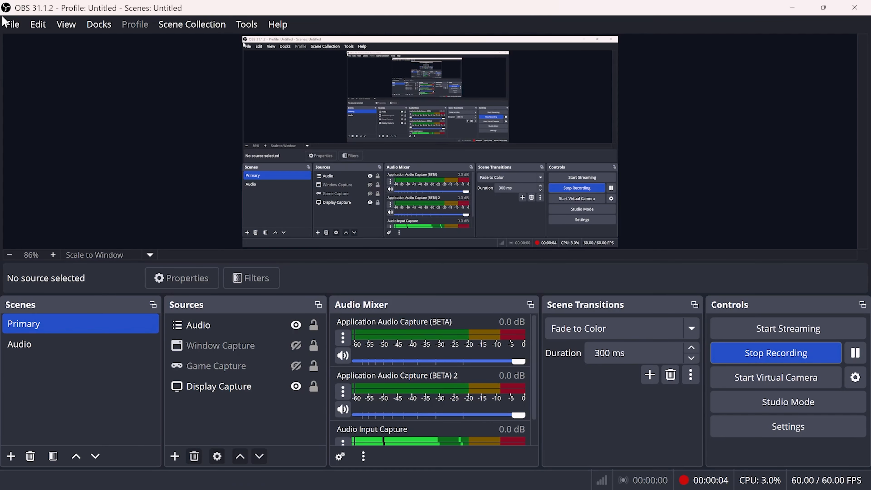
left_click(10, 24)
left_click(44, 64)
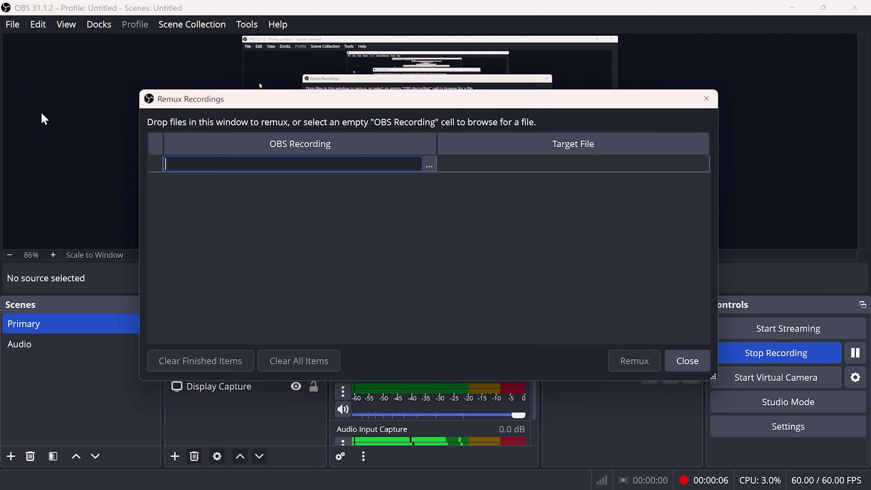
left_click(429, 166)
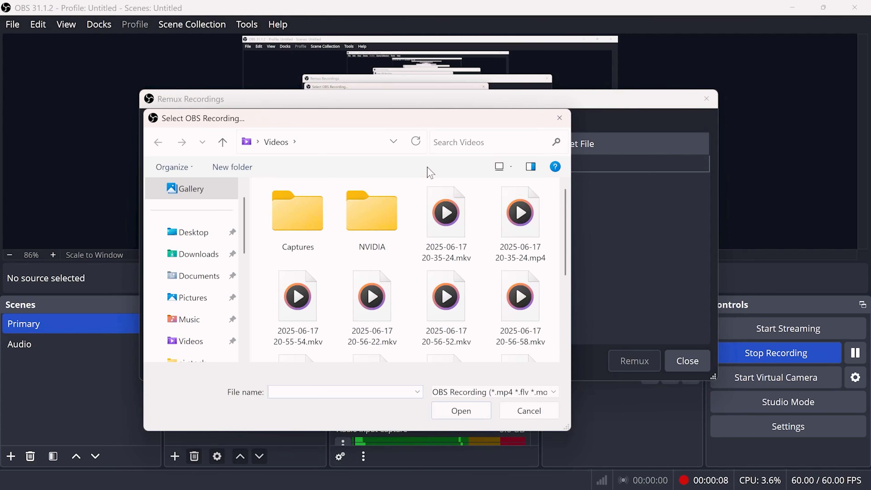
scroll(377, 296, "down", 3)
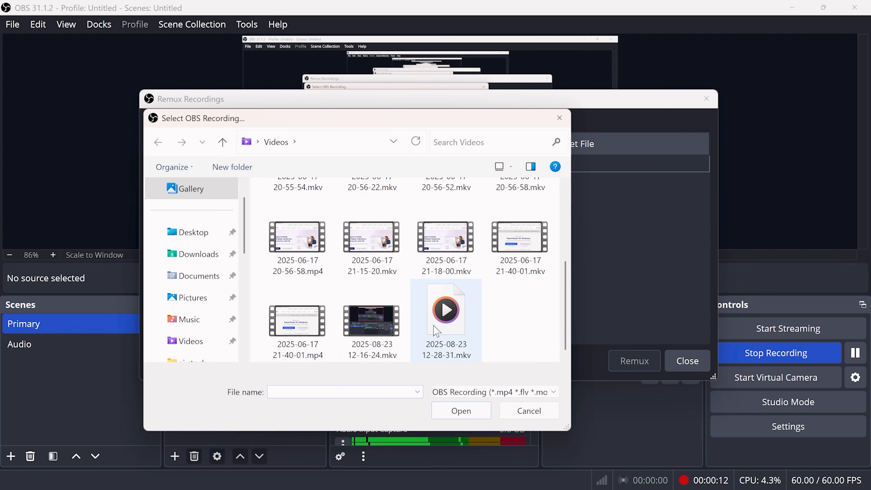
double_click(397, 339)
left_click(648, 363)
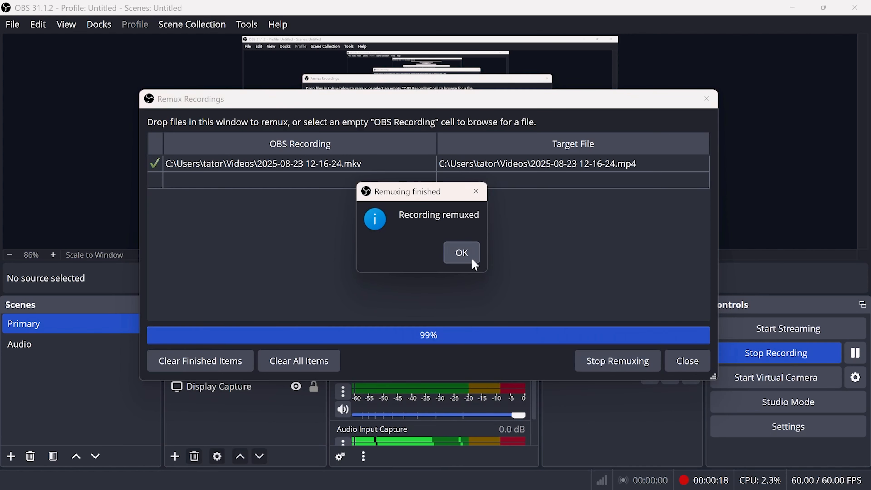
left_click(472, 259)
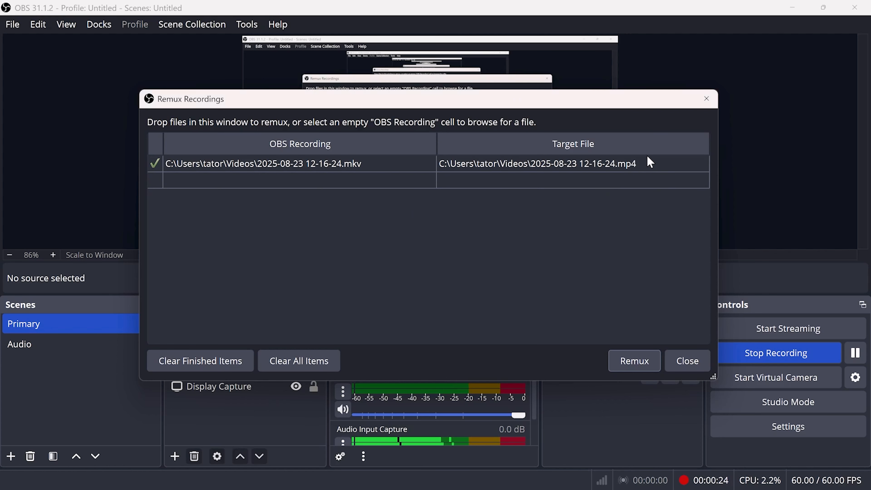
left_click(696, 366)
Review the advanced audio properties of the mixer sources, including the track assignment of each source
scroll(407, 388, "down", 2)
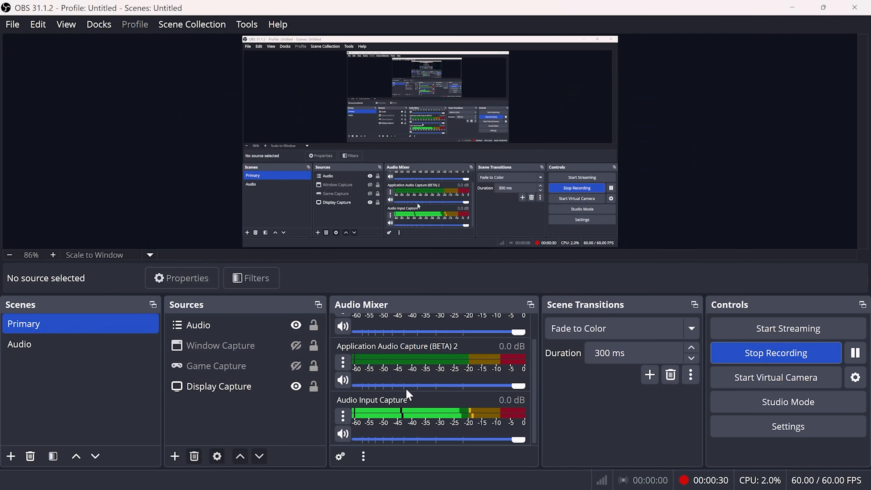
scroll(406, 388, "up", 2)
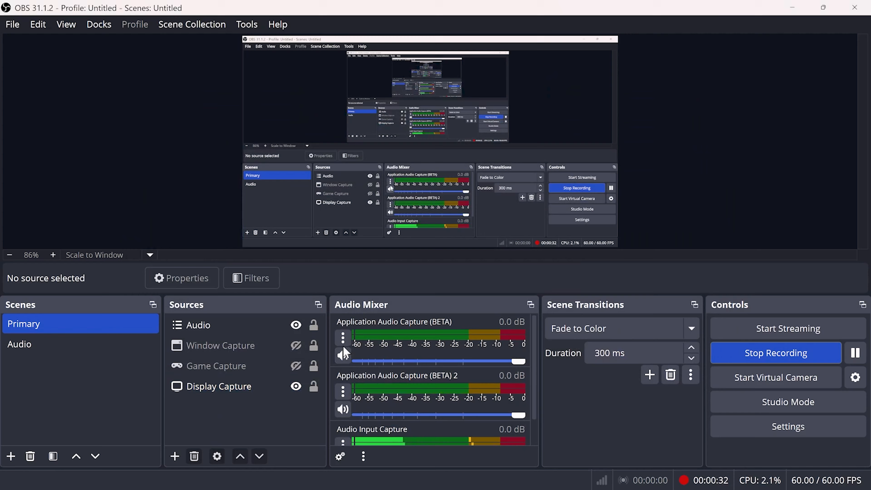
left_click(344, 337)
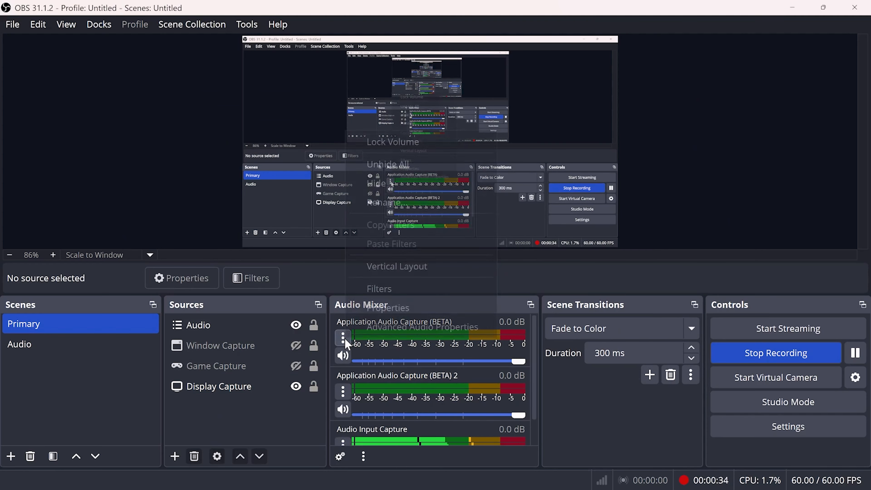
left_click(379, 328)
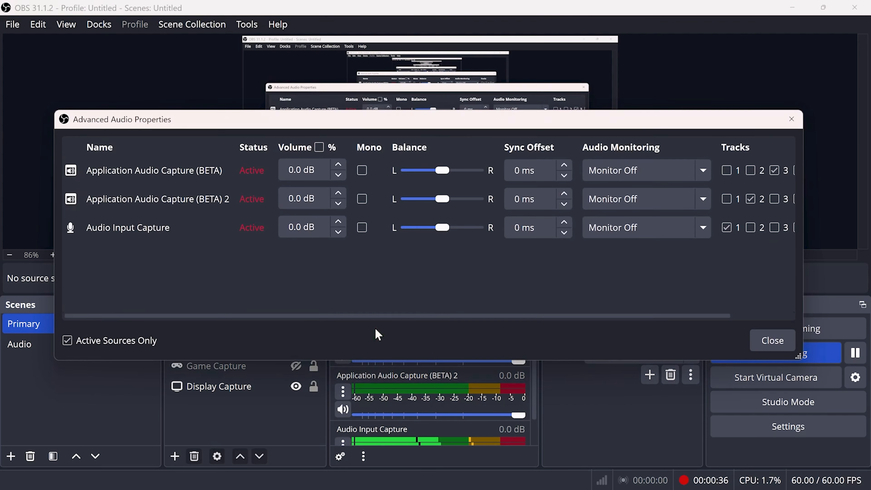
left_click_drag(671, 315, 778, 307)
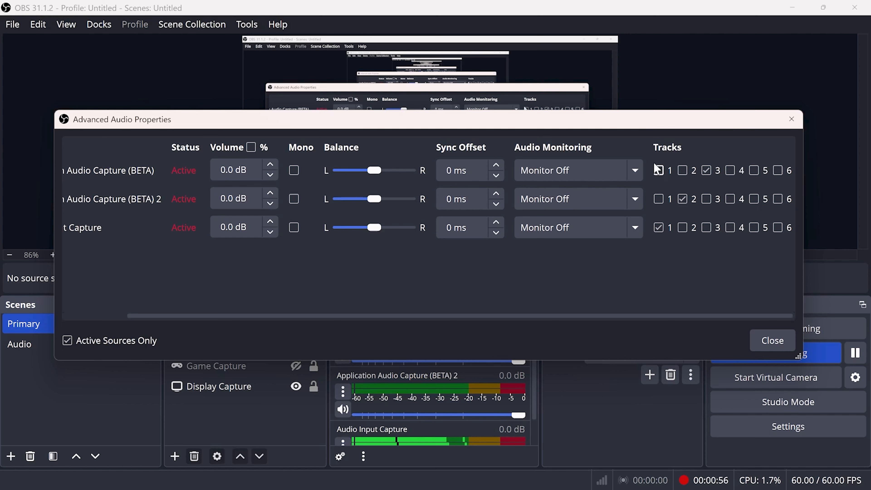
left_click(776, 342)
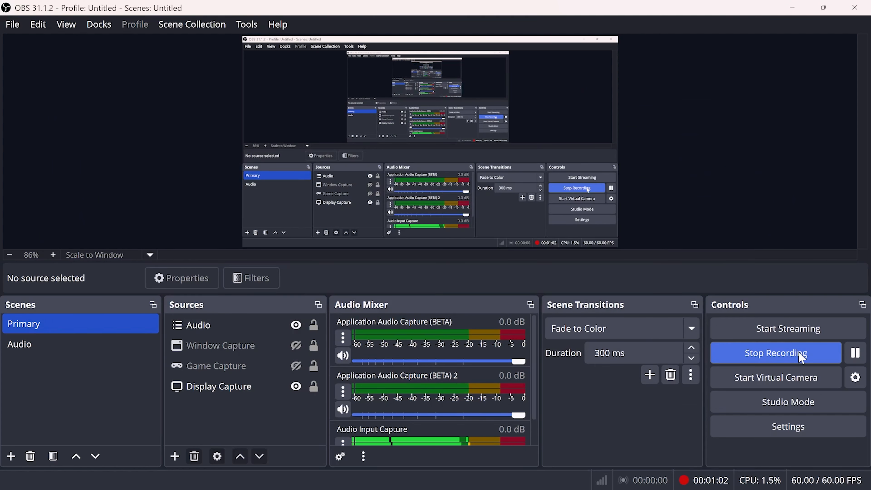